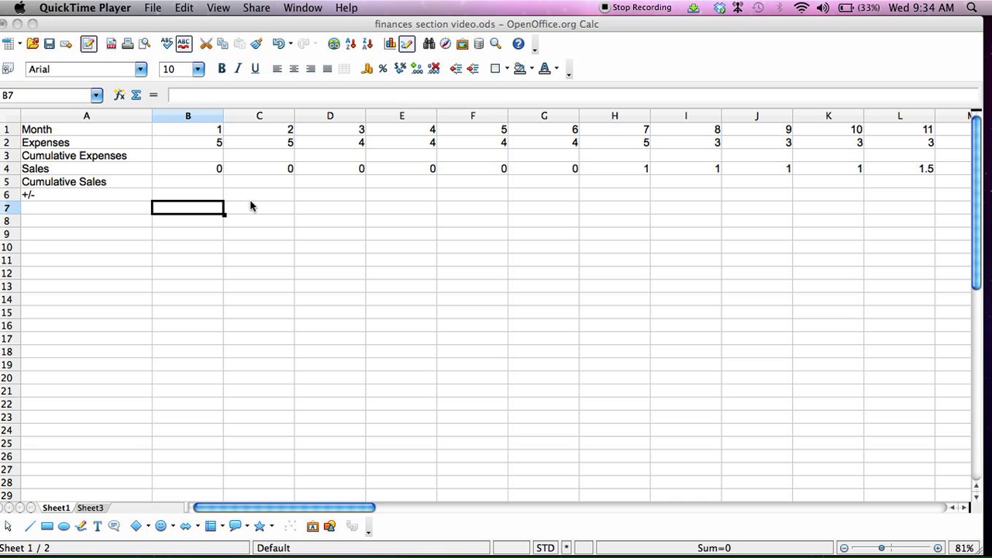
Step: Review the monthly expenses and sales figures across all months and the empty cumulative rows of Sheet1
left_click(209, 144)
left_click(210, 171)
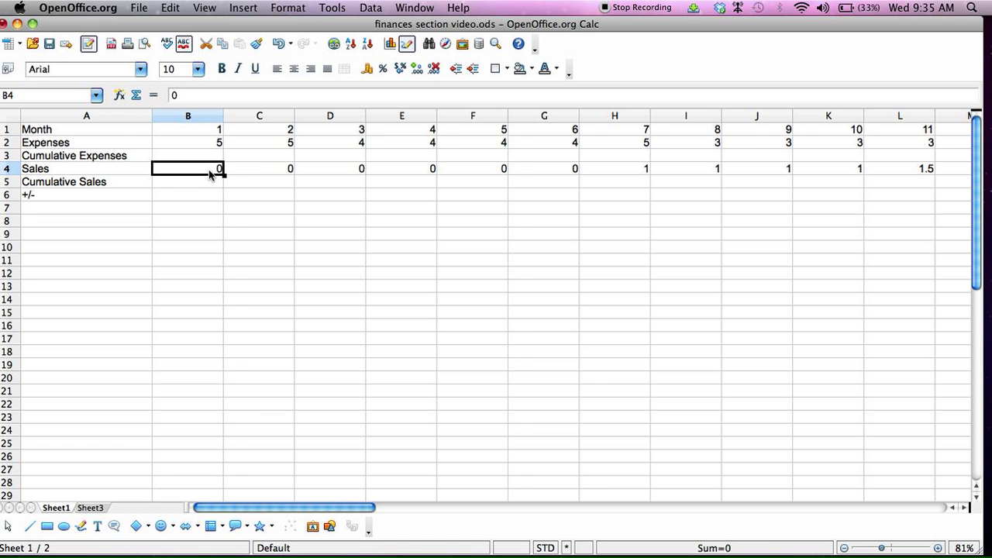
scroll(209, 174, "right", 15)
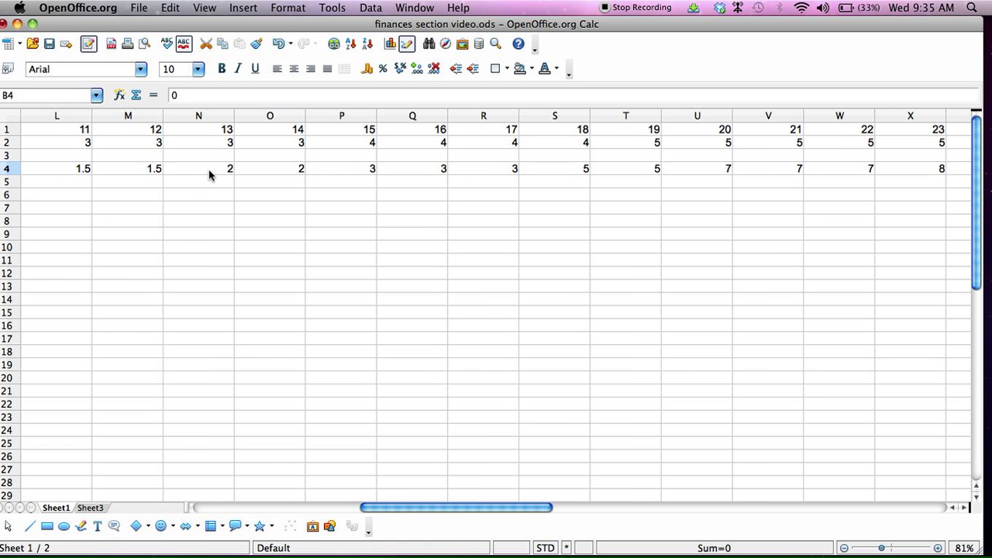
scroll(209, 175, "right", 9)
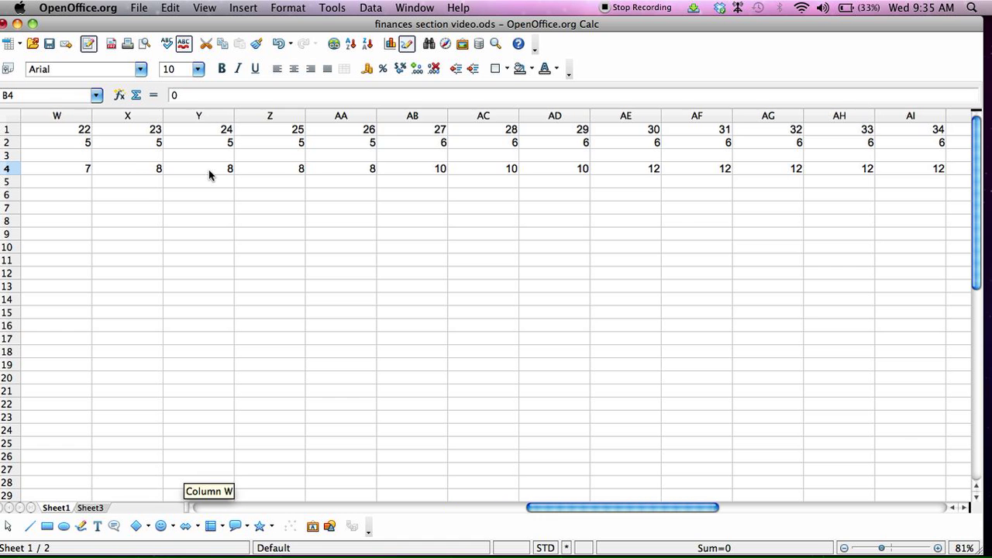
scroll(210, 174, "left", 16)
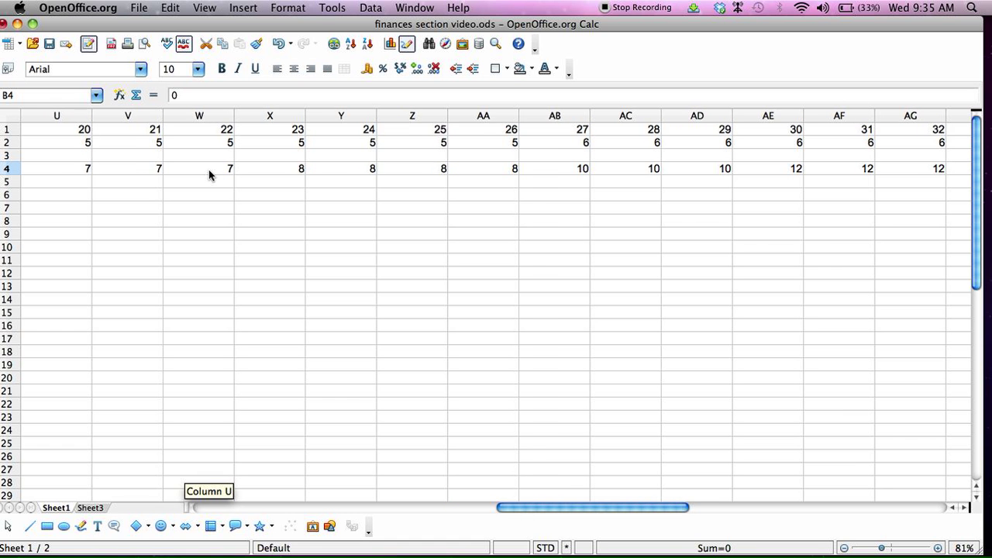
scroll(210, 175, "down", 1)
scroll(209, 174, "left", 9)
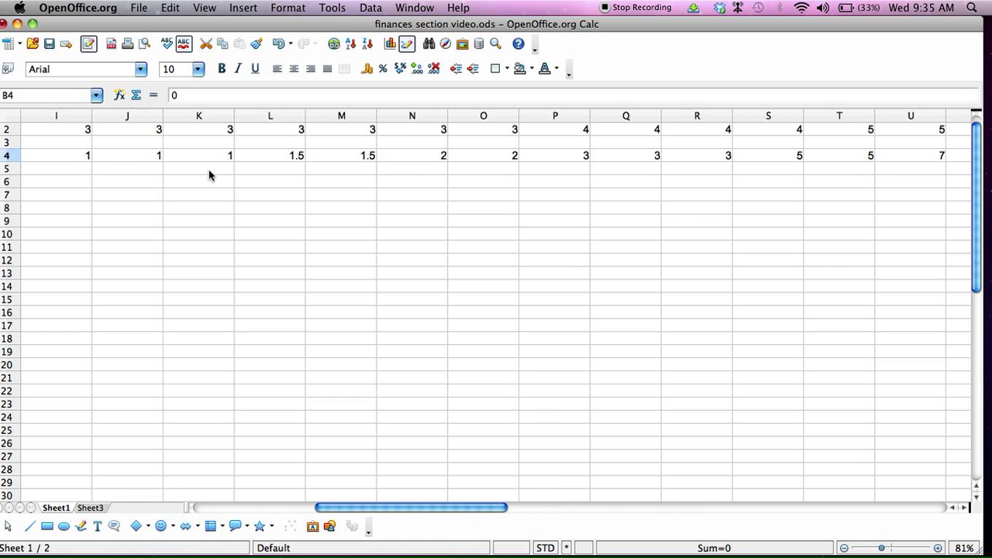
scroll(209, 175, "up", 1)
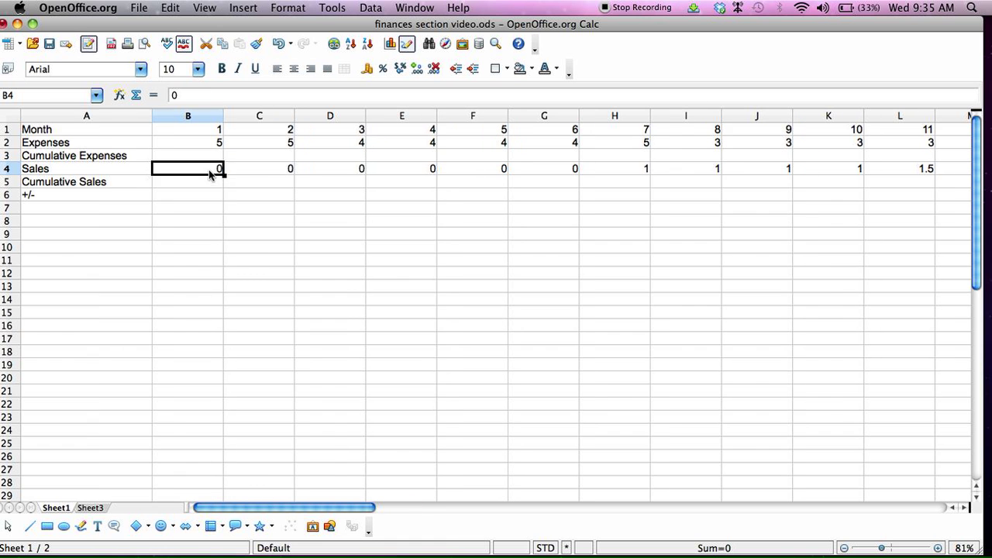
left_click(90, 144)
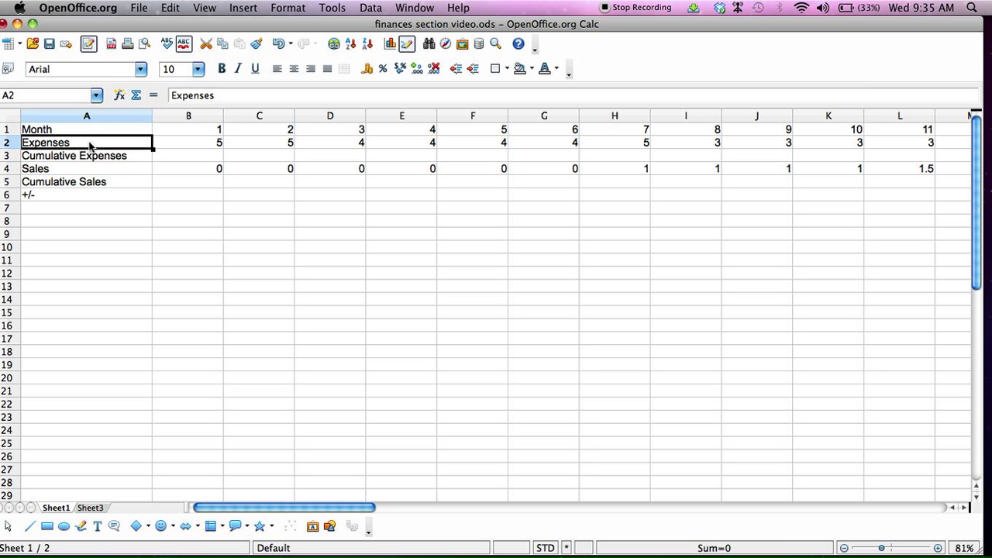
left_click(76, 172)
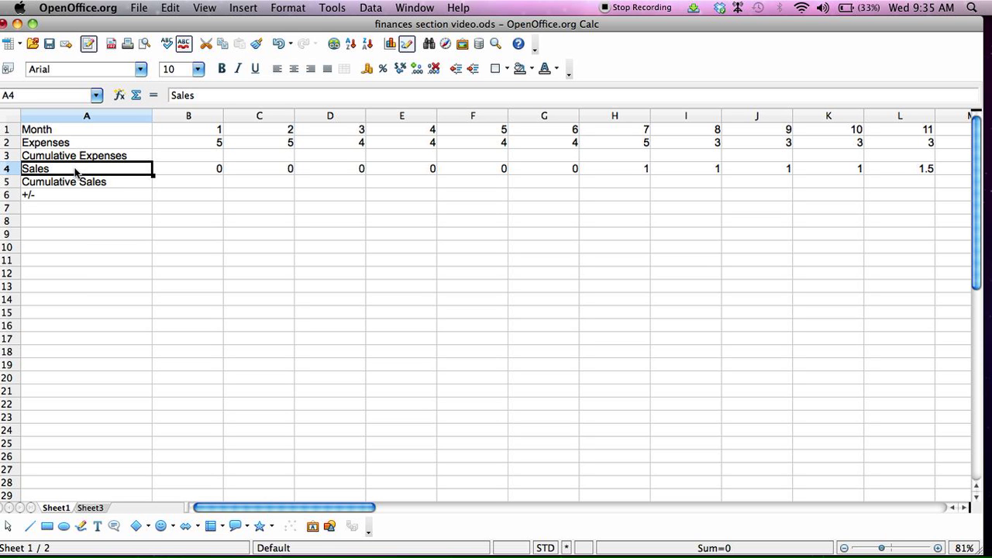
left_click(122, 146)
left_click(124, 171)
left_click(174, 157)
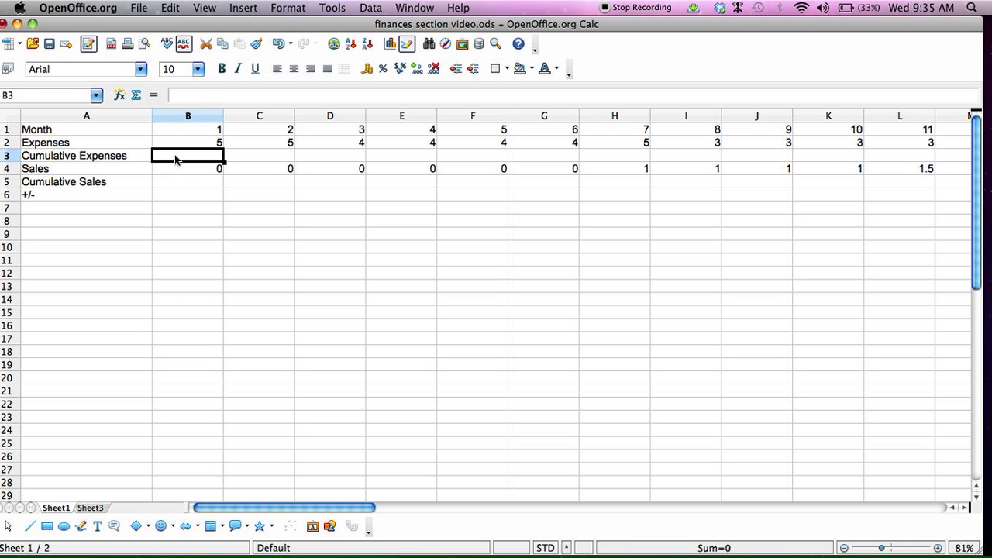
left_click(175, 183)
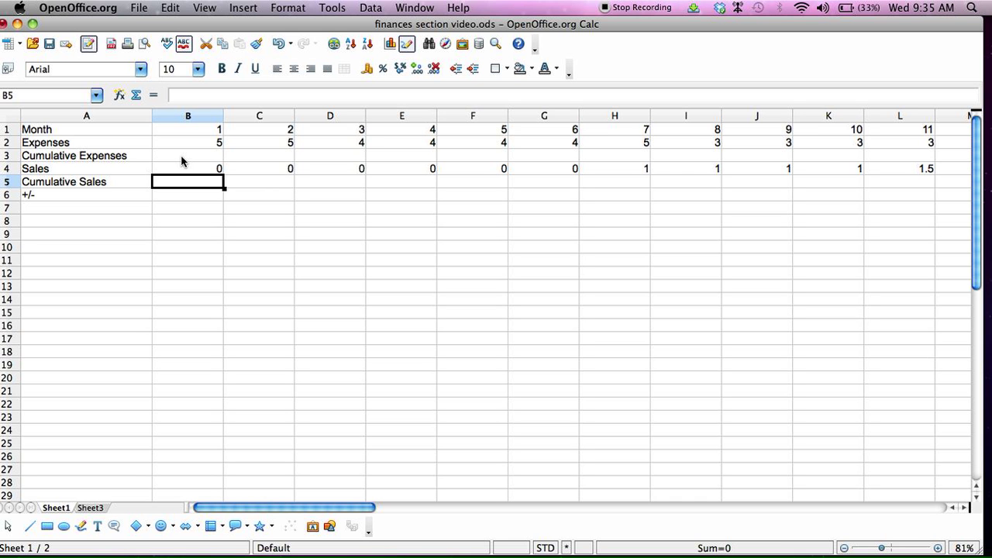
Step: Enter 5 as month 1's cumulative expenses in B3 and the running-total formula =C2+B3 in C3
left_click(183, 158)
type("5")
left_click(289, 160)
type("=")
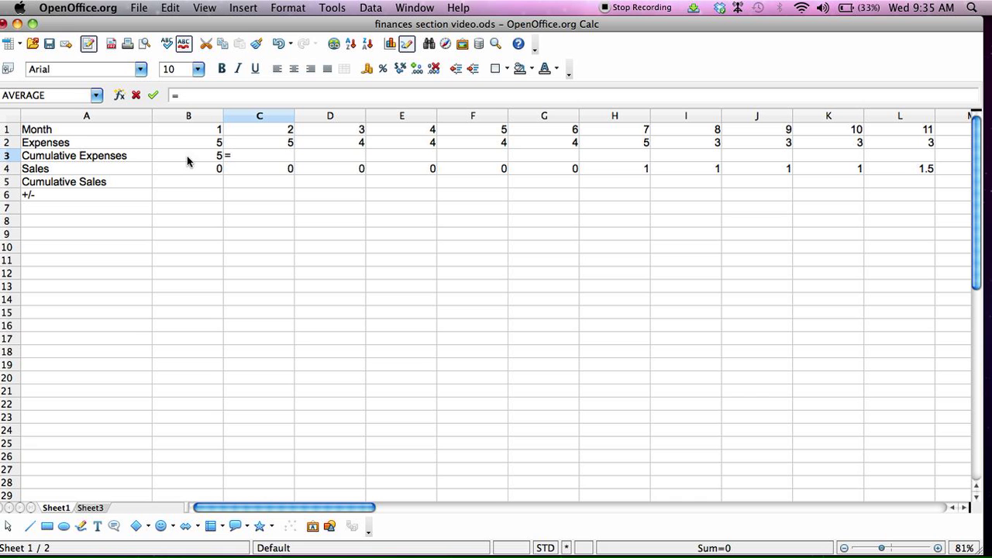
left_click(246, 147)
type("+")
left_click(218, 159)
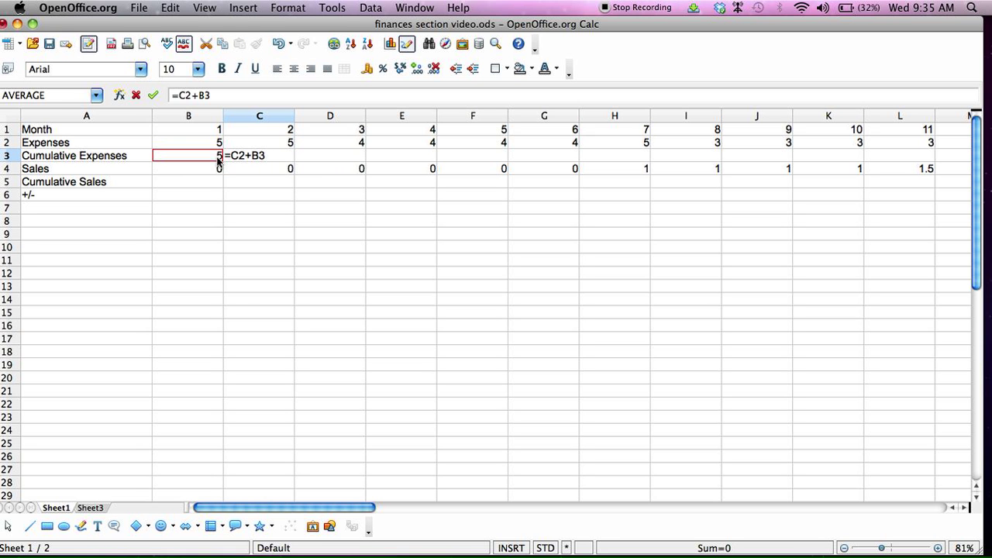
key("Return")
Step: Fill the cumulative expenses formula from C3 across the row through AK3
left_click(281, 160)
left_click_drag(296, 162, 793, 160)
scroll(390, 163, "left", 3)
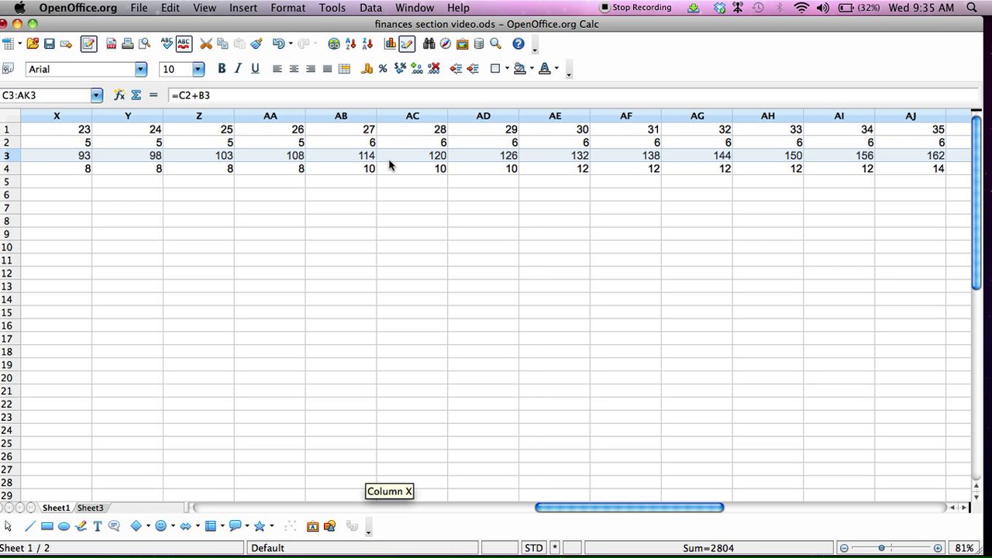
scroll(390, 164, "left", 16)
scroll(389, 164, "left", 7)
scroll(390, 162, "down", 1)
scroll(390, 162, "up", 1)
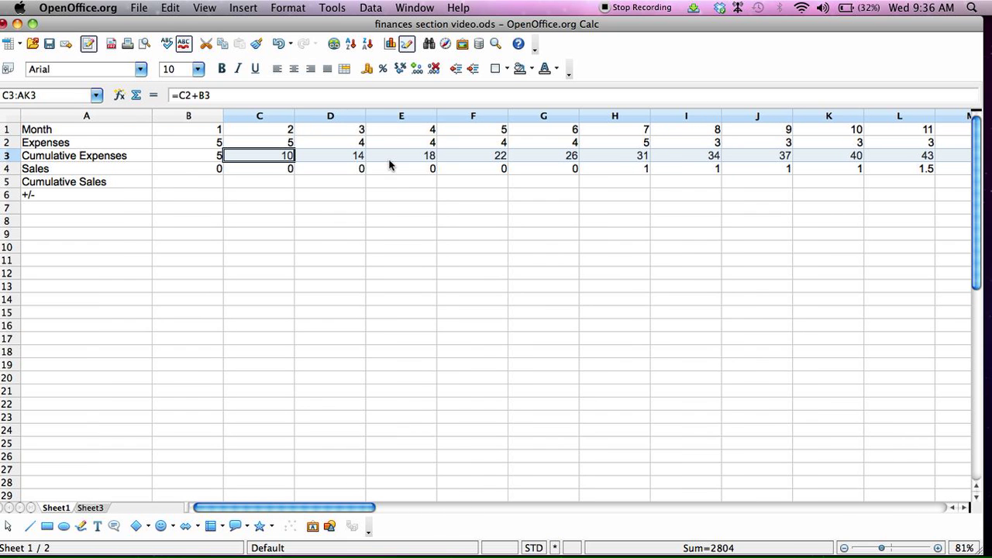
Step: Enter 0 as month 1's cumulative sales in B5 and the running-total formula =C4+B5 in C5
left_click(193, 183)
type("0")
key("Tab")
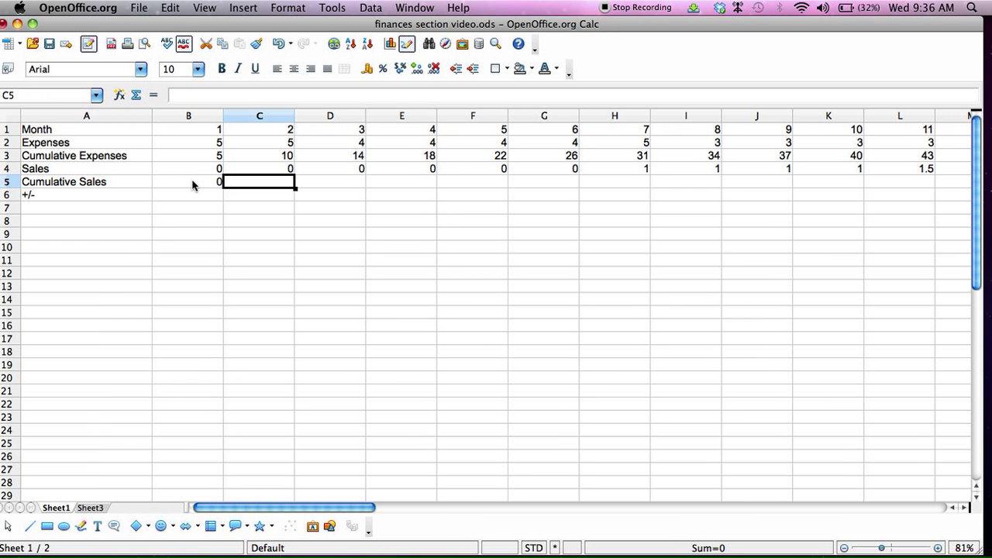
type("=")
left_click(240, 168)
type("+")
left_click(209, 183)
key("Return")
Step: Fill the cumulative sales formula from C5 across the row through AK5
left_click(270, 181)
left_click_drag(295, 189, 566, 208)
scroll(377, 155, "left", 15)
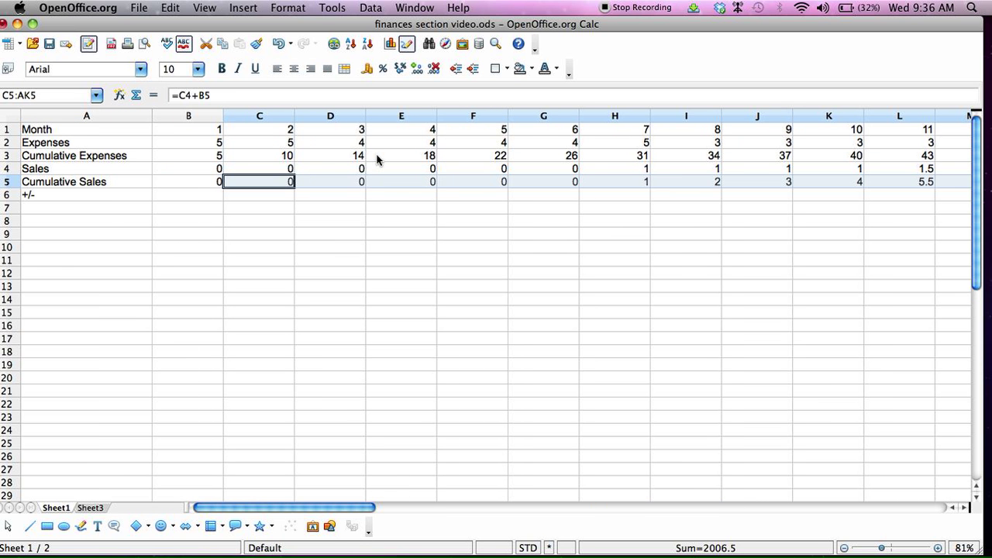
Step: Enter the formula =B5-B3 in B6 to subtract cumulative expenses from cumulative sales in the +/- row
left_click(193, 200)
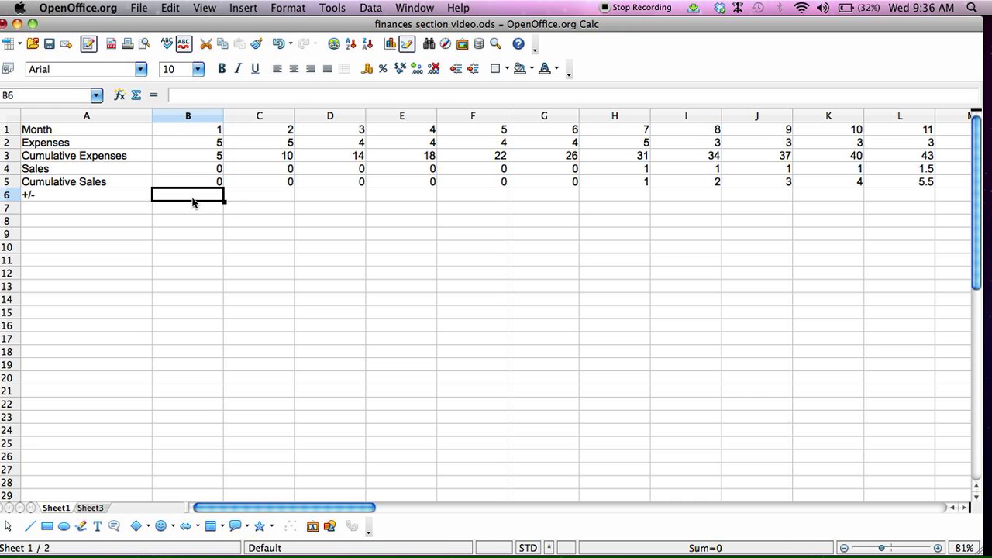
type("=")
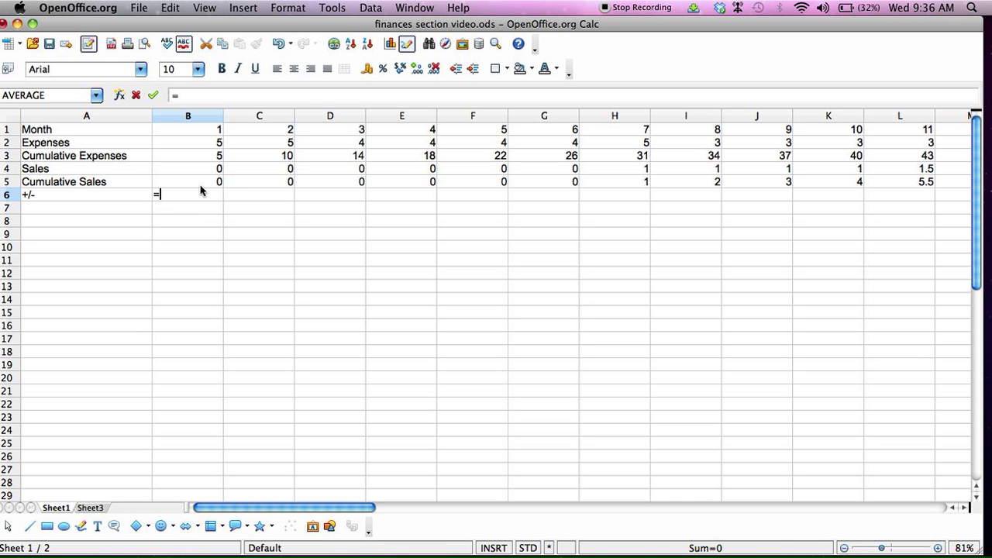
left_click(204, 185)
type("-")
left_click(209, 159)
key("Return")
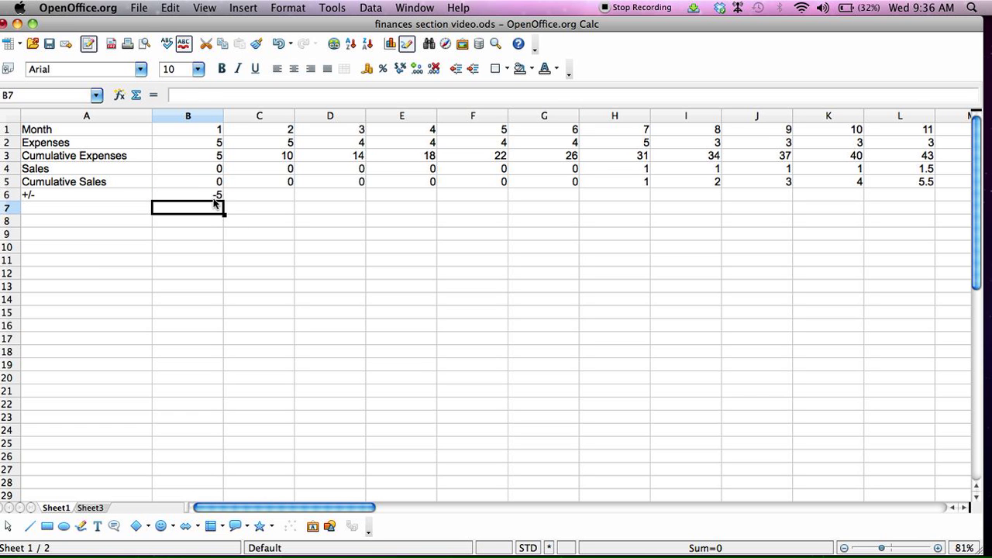
Step: Fill the +/- formula from B6 across the row through AK6
left_click(216, 195)
left_click_drag(224, 200, 927, 196)
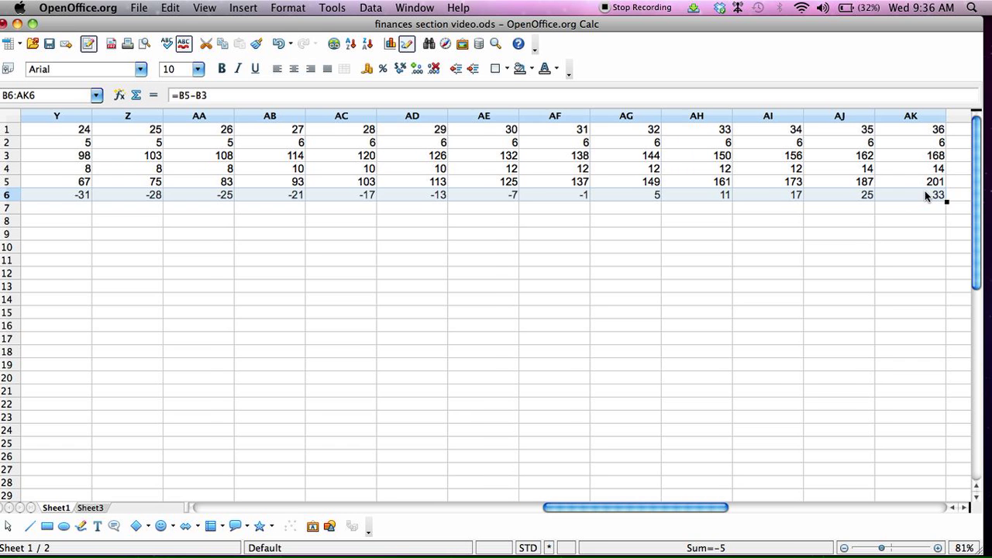
scroll(780, 207, "left", 10)
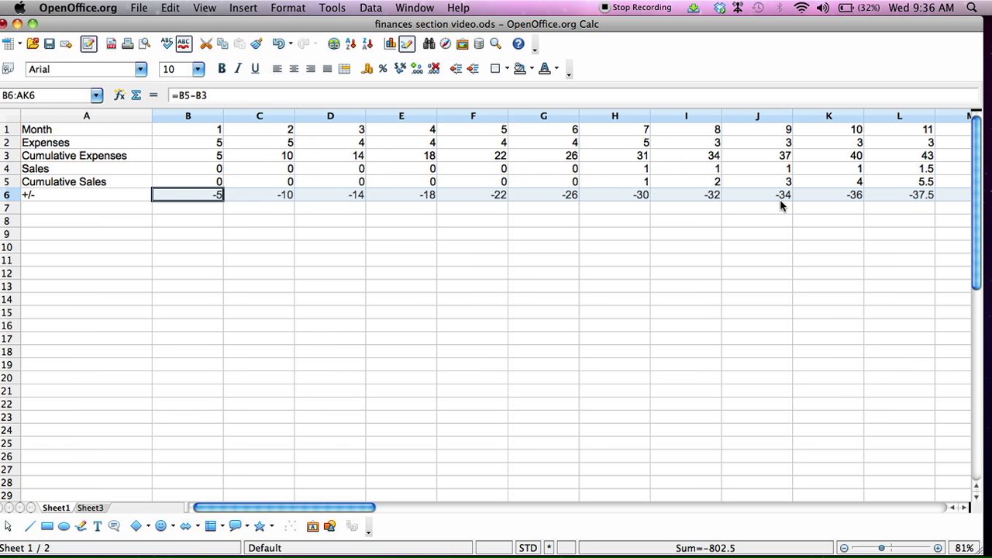
Step: Find where the +/- row turns from negative to positive and make those two months, AF1:AG6, bold
left_click(357, 198)
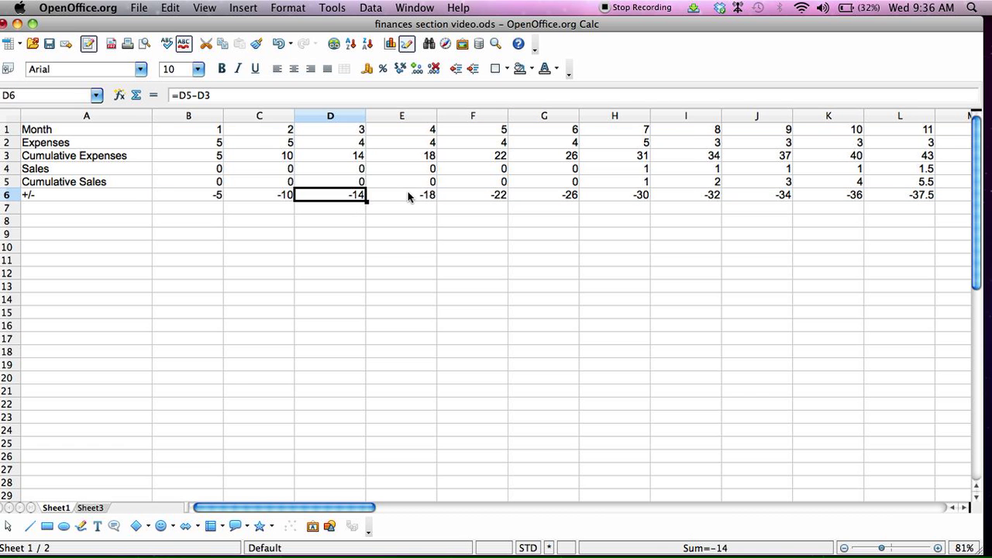
scroll(412, 197, "down", 1)
scroll(412, 197, "right", 10)
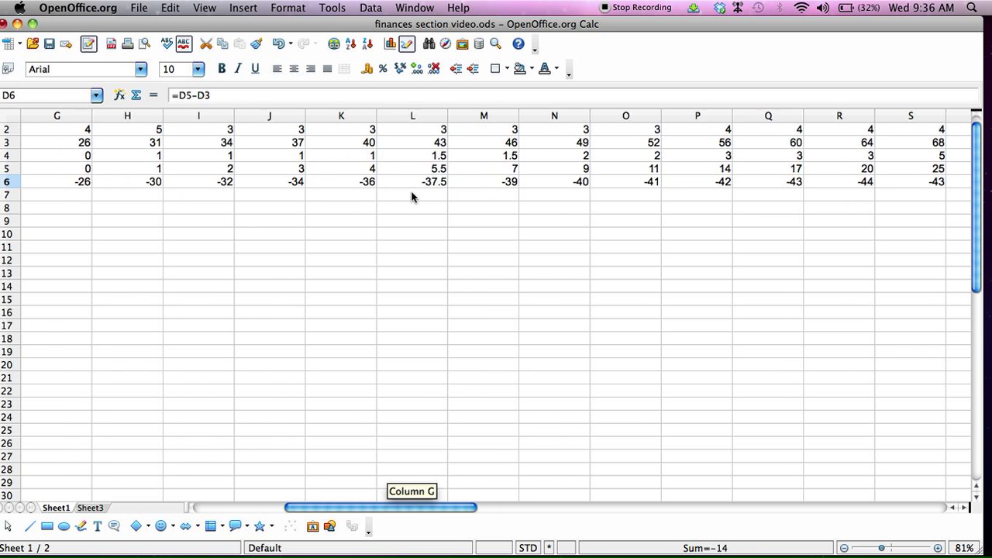
scroll(412, 197, "right", 9)
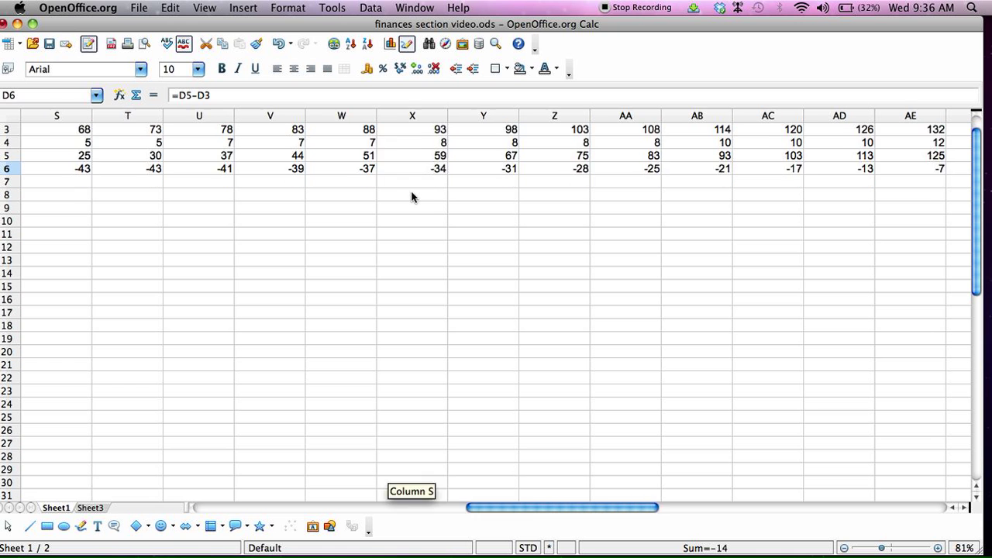
scroll(411, 197, "up", 1)
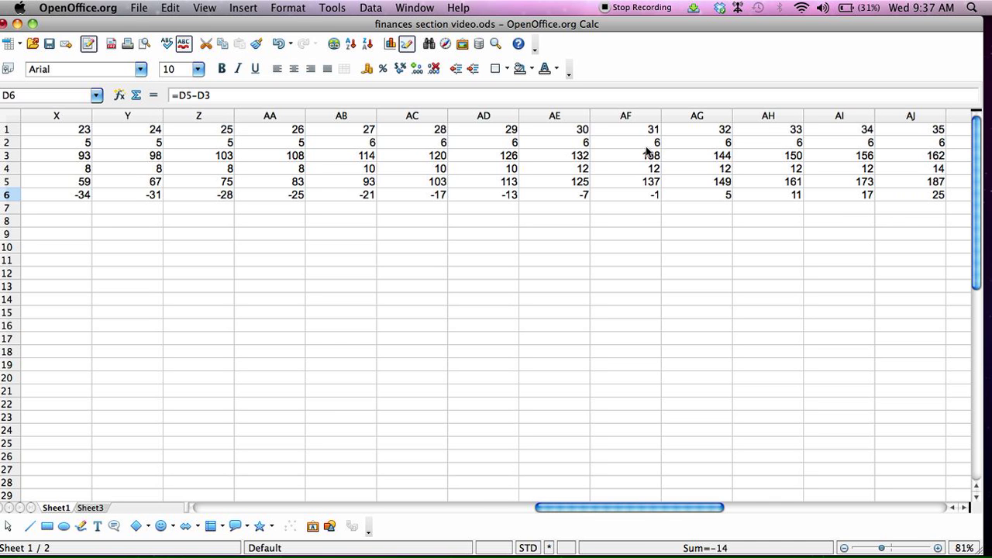
left_click_drag(654, 128, 692, 198)
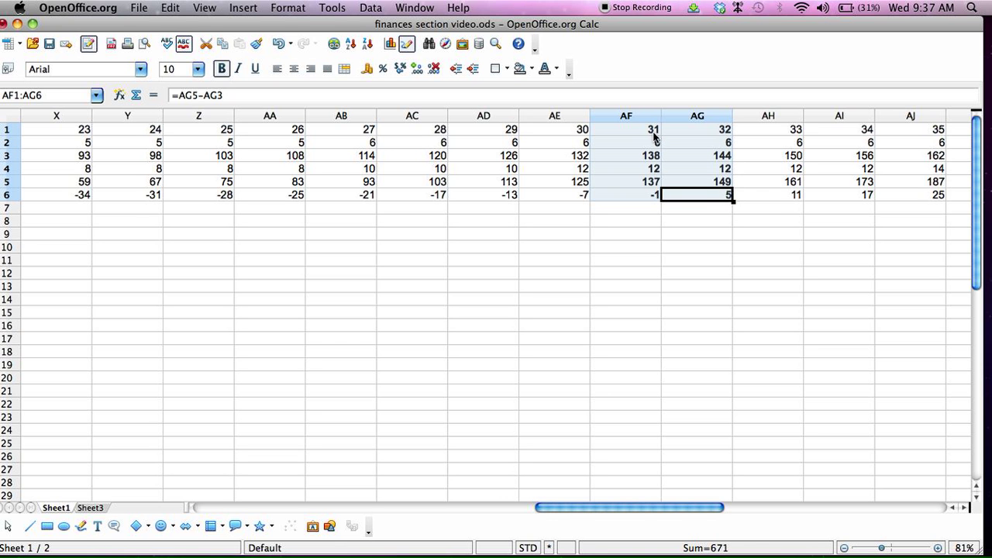
left_click(667, 211)
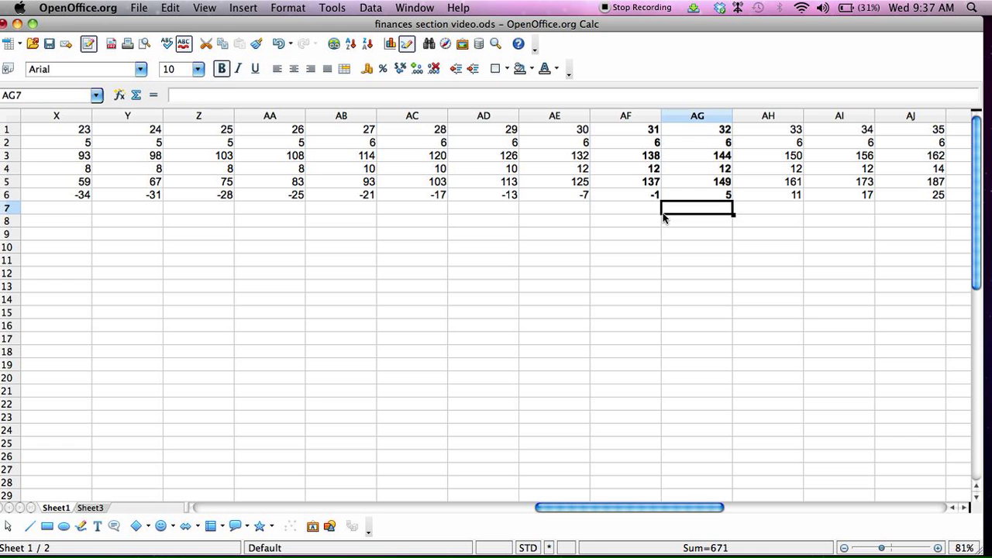
left_click(642, 210)
Step: Locate the lowest value in the +/- row and make that month's column, R1:R6, bold
scroll(511, 181, "left", 5)
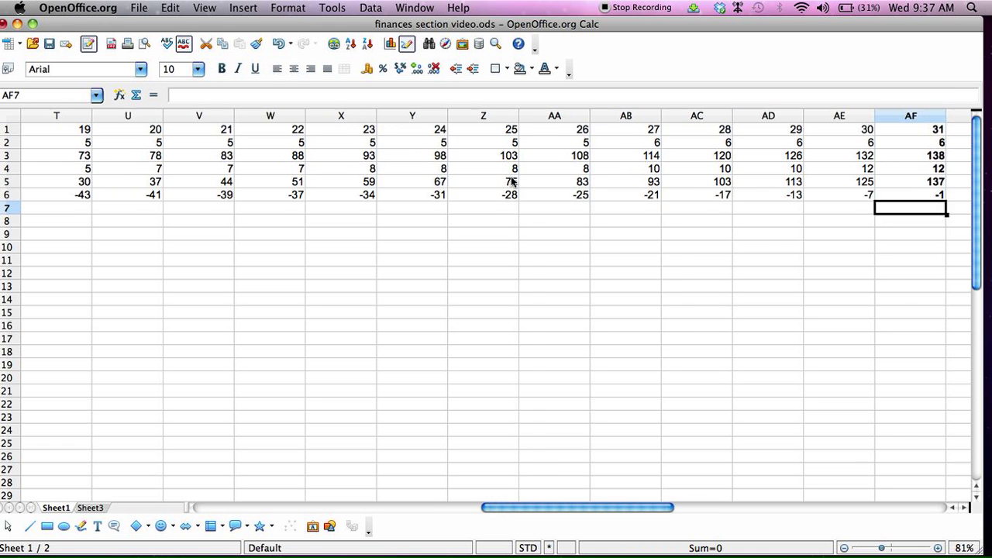
scroll(511, 182, "left", 10)
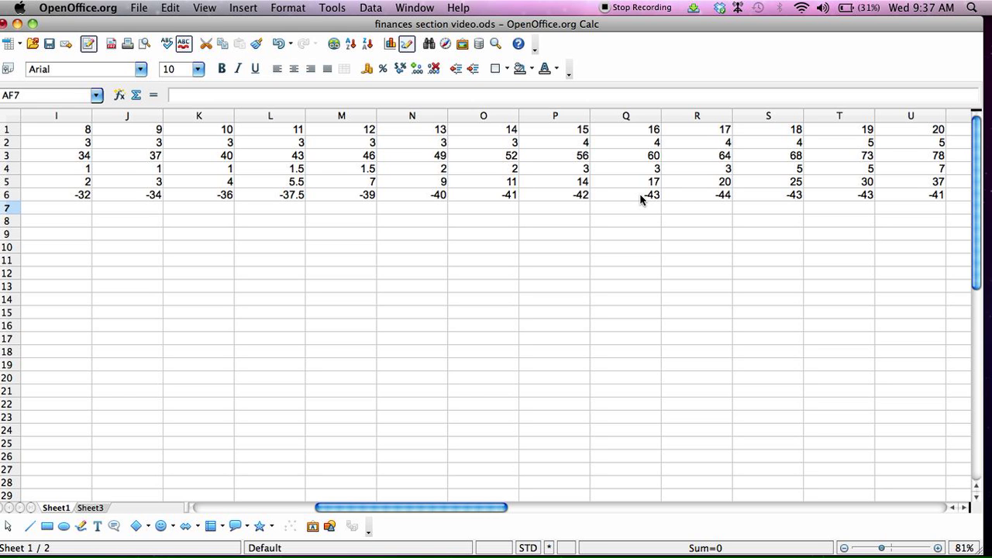
left_click(685, 197)
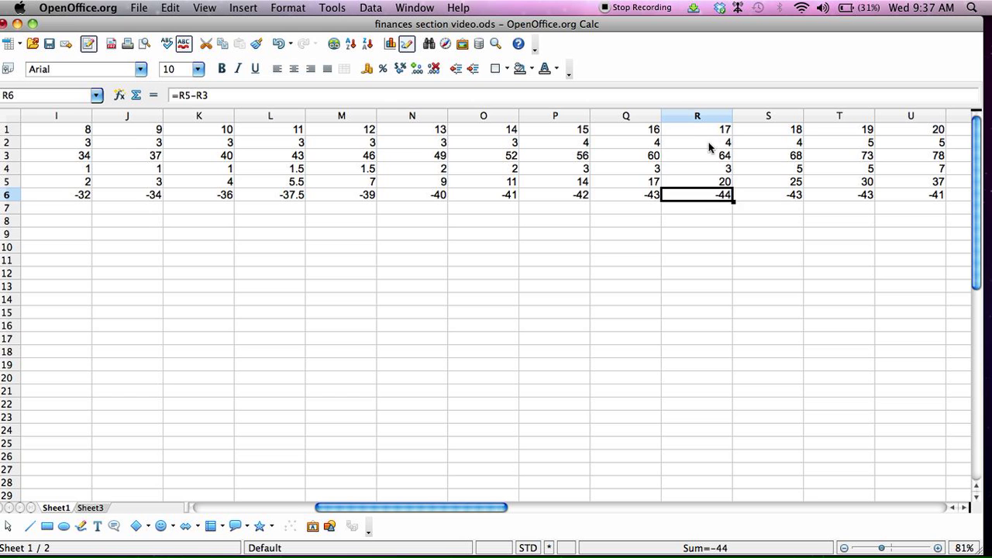
left_click_drag(713, 131, 720, 196)
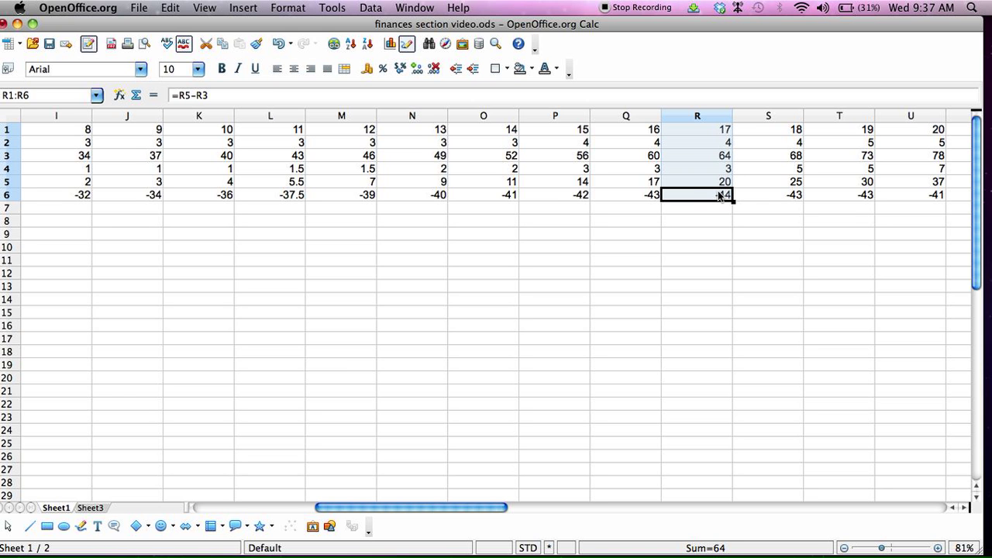
key("super+b")
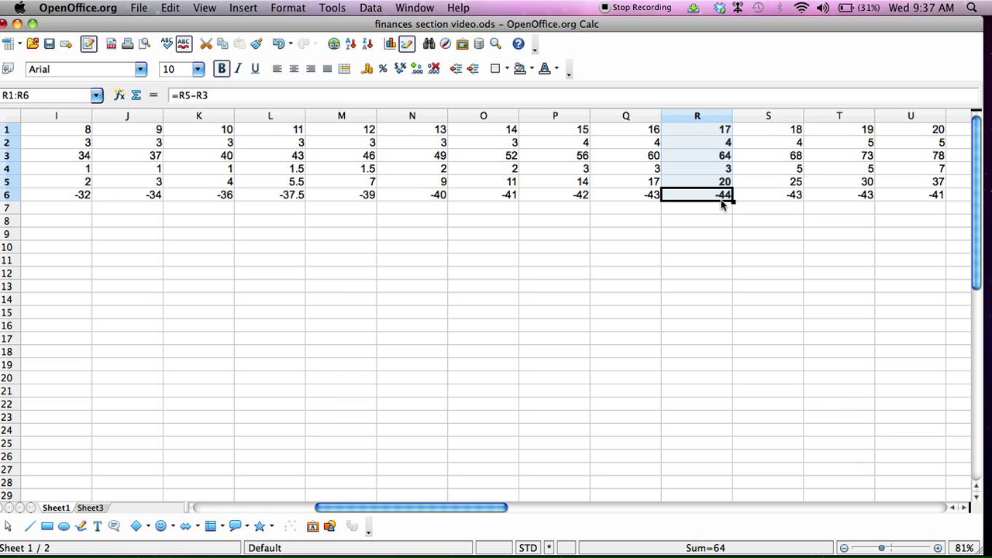
Step: Insert a chart of the Line type in the Lines Only variant
scroll(307, 239, "left", 5)
scroll(308, 234, "left", 3)
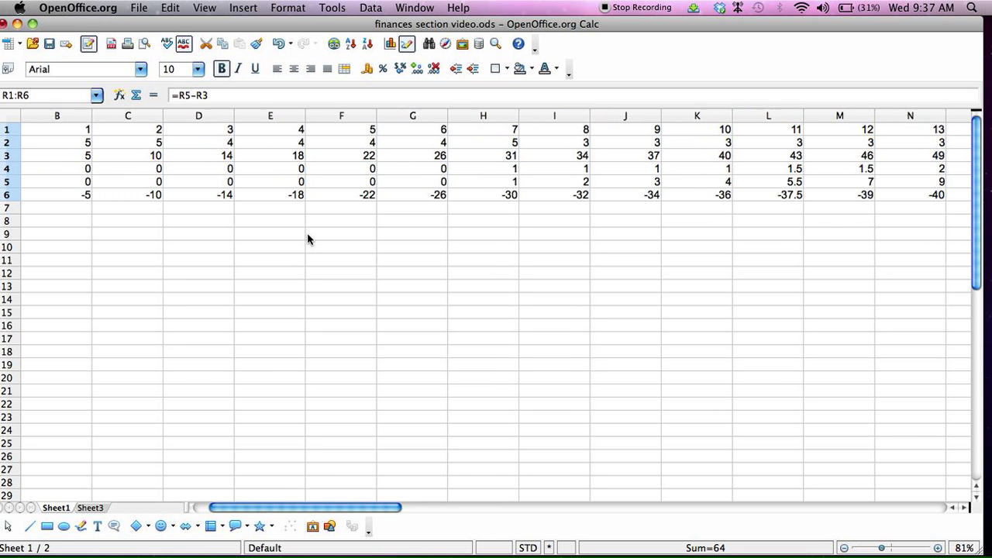
left_click(243, 8)
left_click(259, 286)
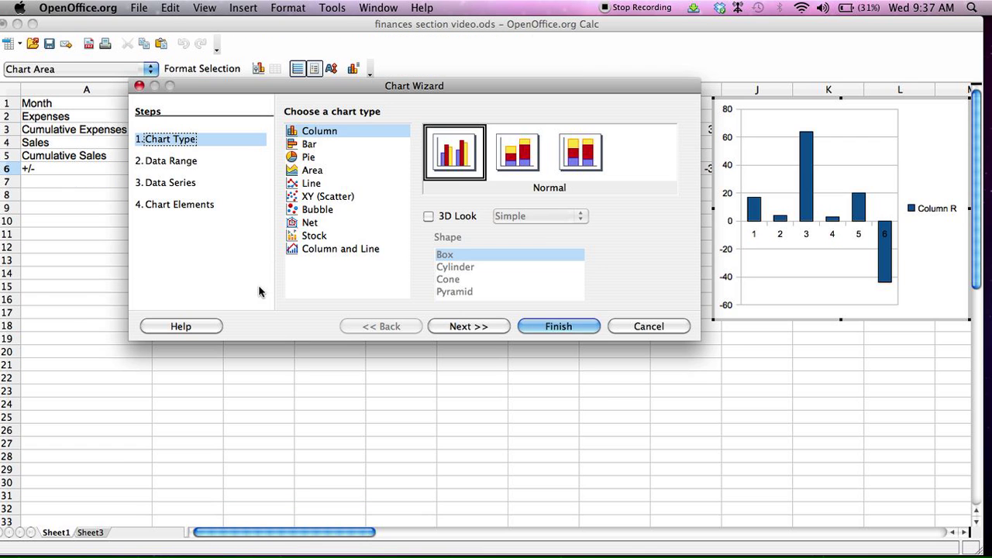
left_click(316, 184)
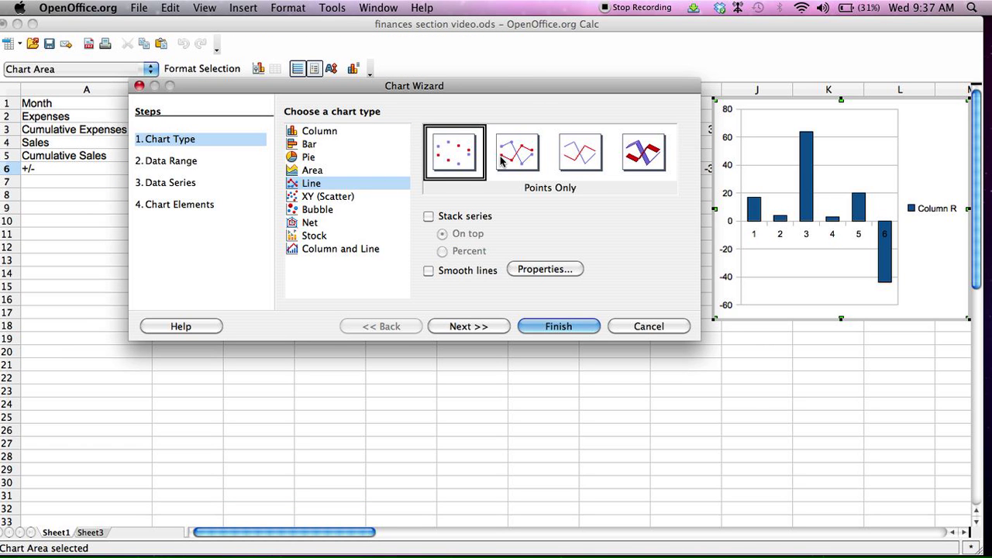
left_click(584, 158)
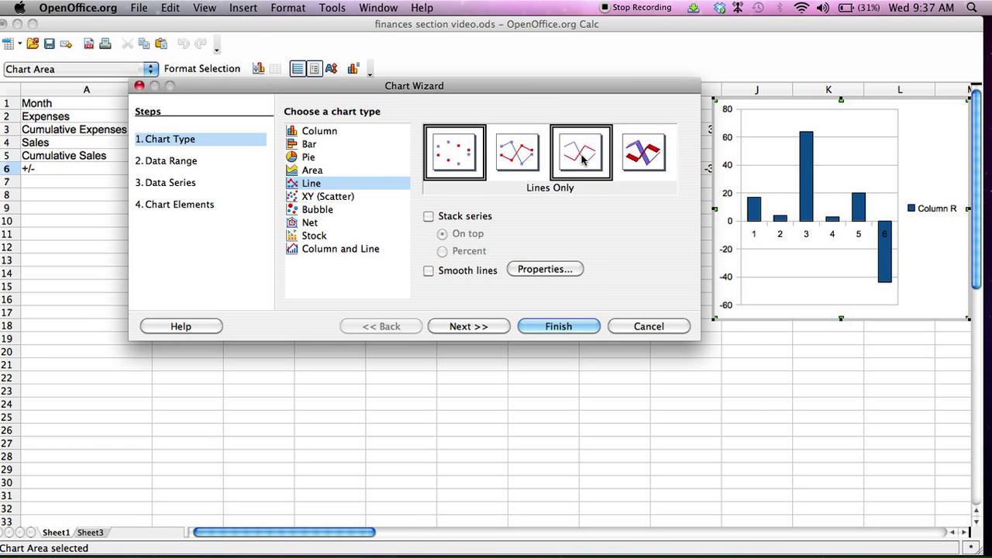
Step: Set the chart series' Y-values to the +/- row, B6:AK6, and finish creating the chart
left_click(196, 185)
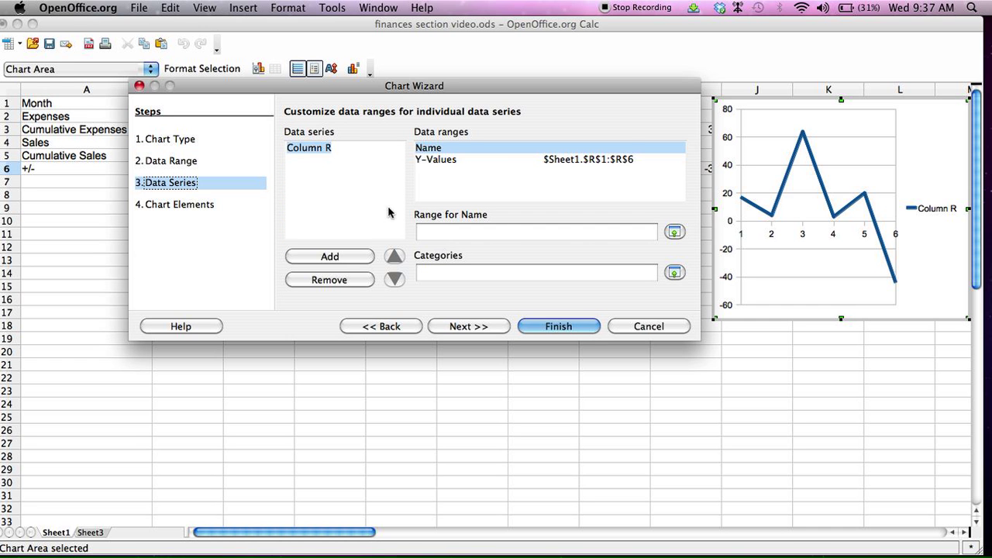
left_click(503, 159)
left_click(674, 232)
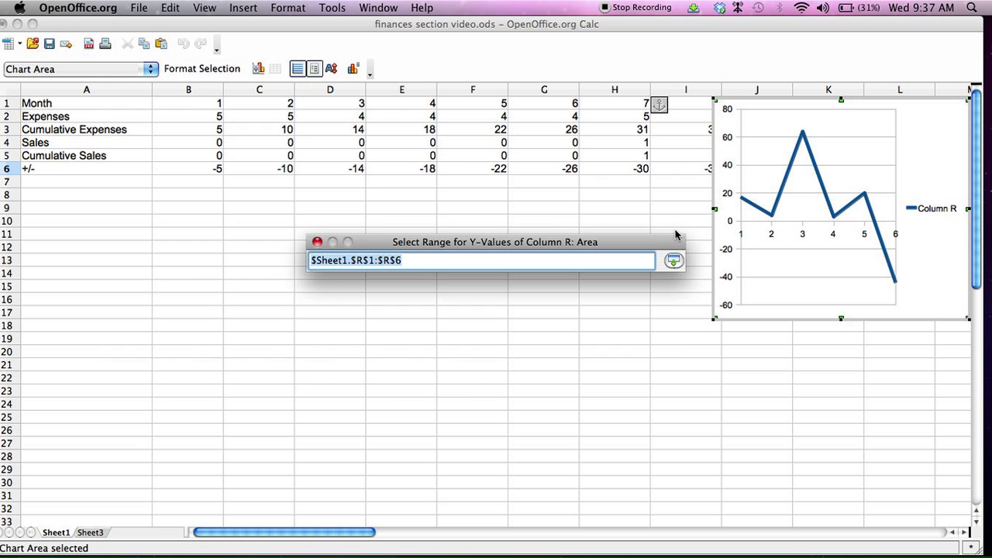
left_click_drag(208, 169, 727, 177)
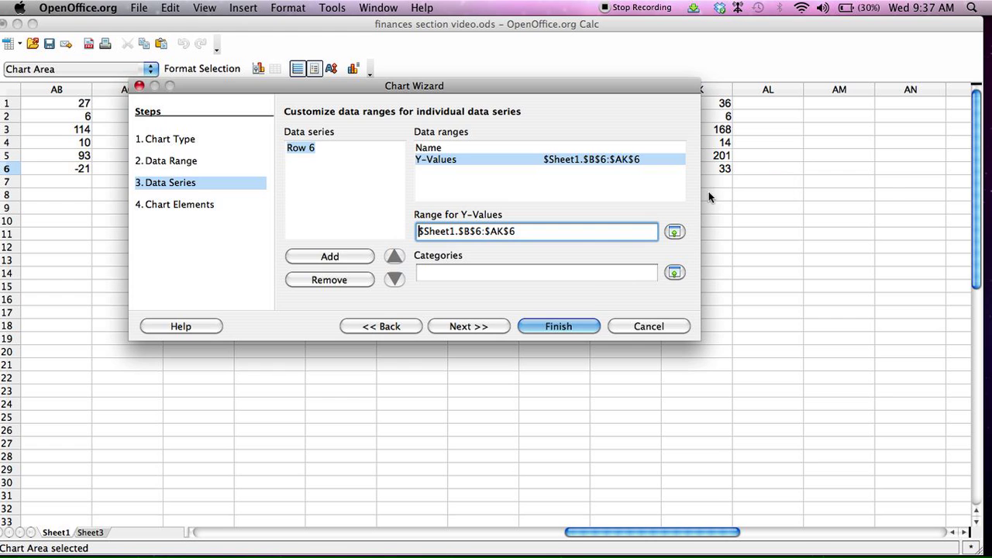
left_click(559, 326)
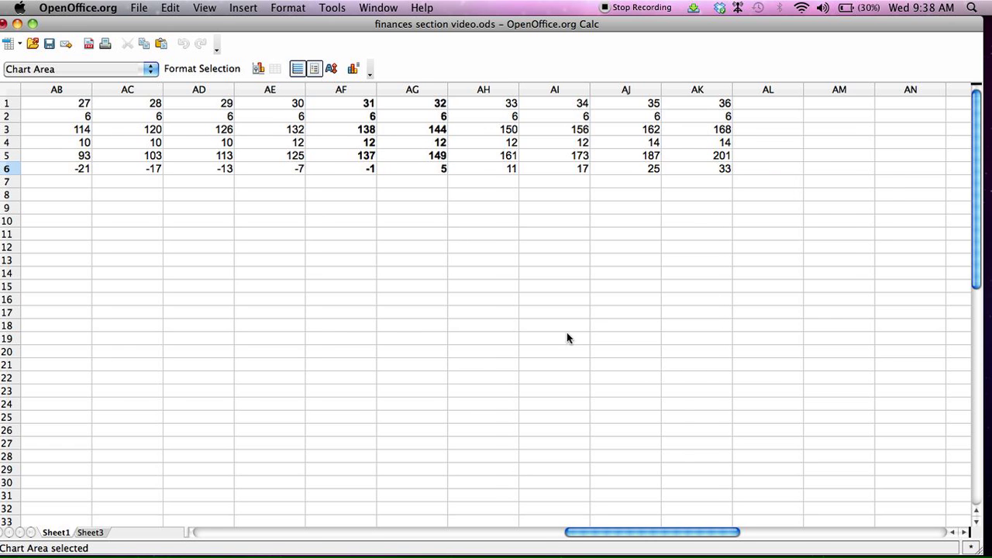
Step: Move the +/- line chart below the data so that its upper-left corner sits at about E11
scroll(313, 209, "up", 3)
scroll(313, 209, "right", 2)
scroll(313, 209, "left", 1)
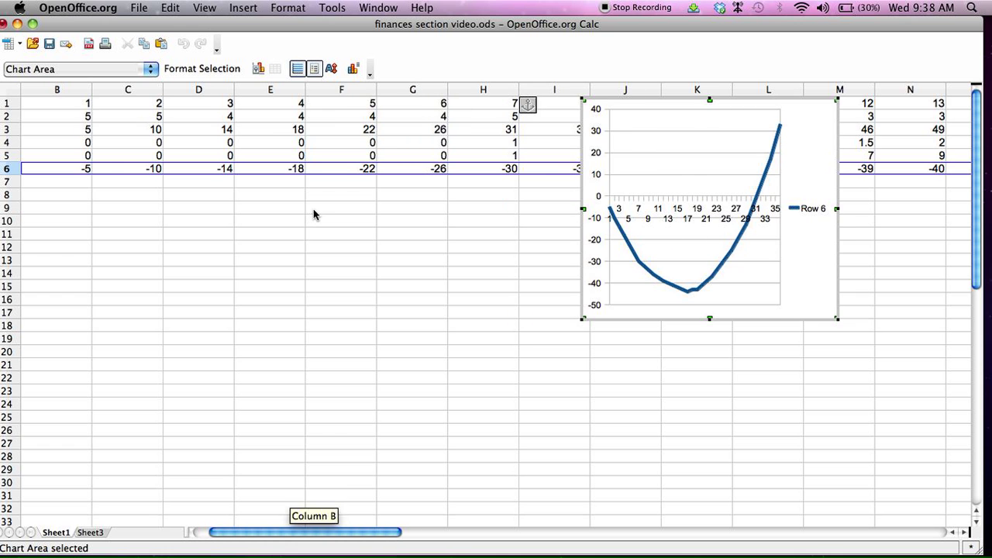
left_click(684, 117)
left_click_drag(684, 117, 684, 118)
left_click_drag(792, 118, 314, 253)
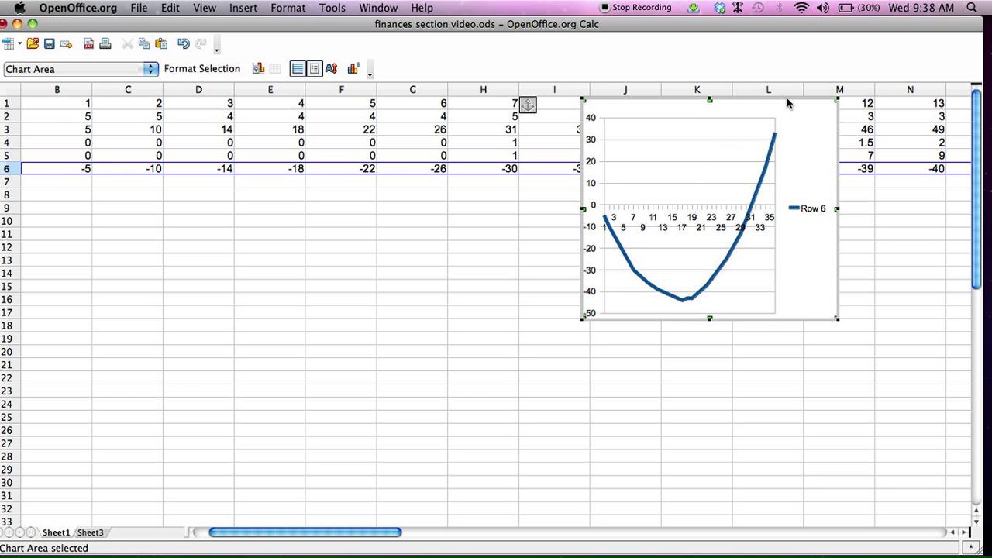
left_click_drag(795, 96, 451, 233)
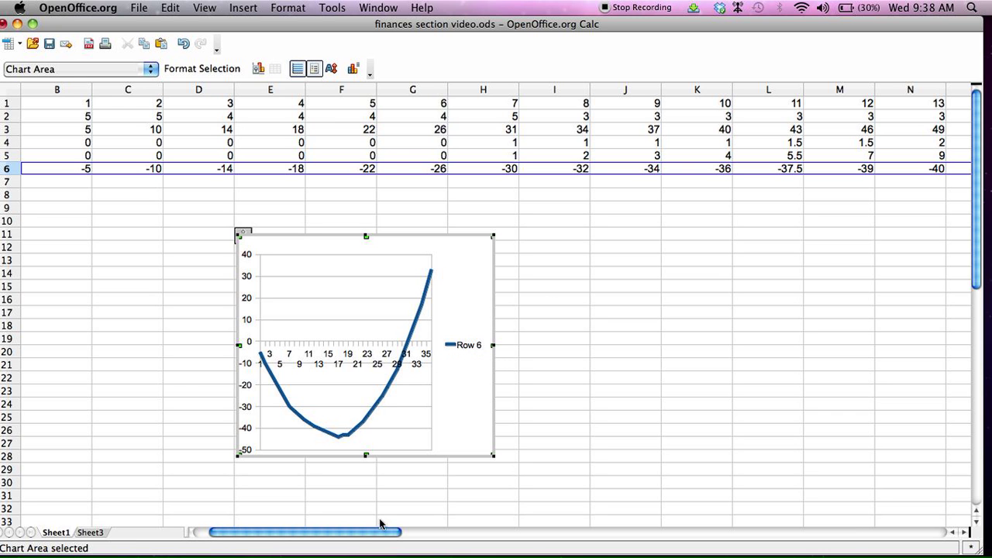
Step: Compare the +/- chart's zero crossing, lowest point and end with the bold months and final month in the data
left_click_drag(385, 533, 682, 520)
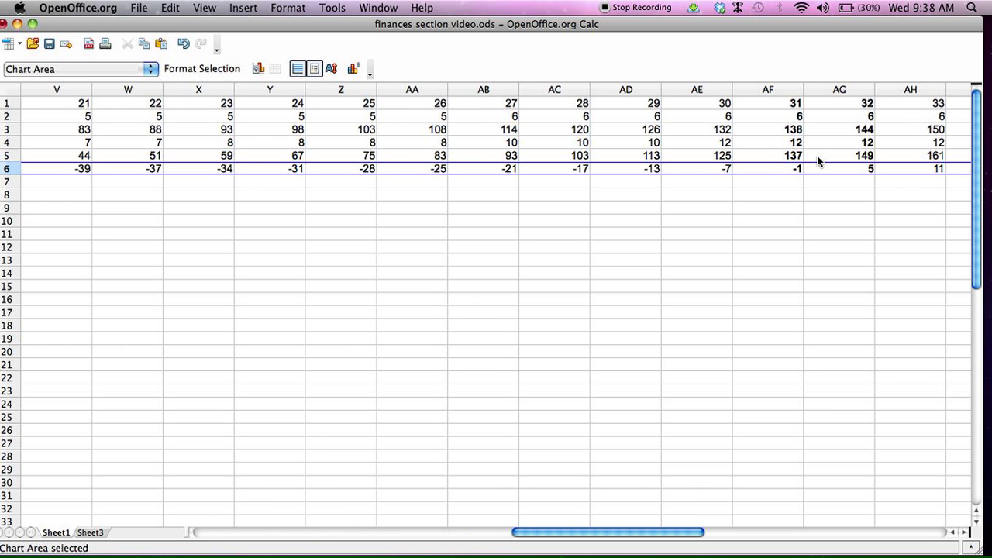
left_click_drag(593, 532, 331, 521)
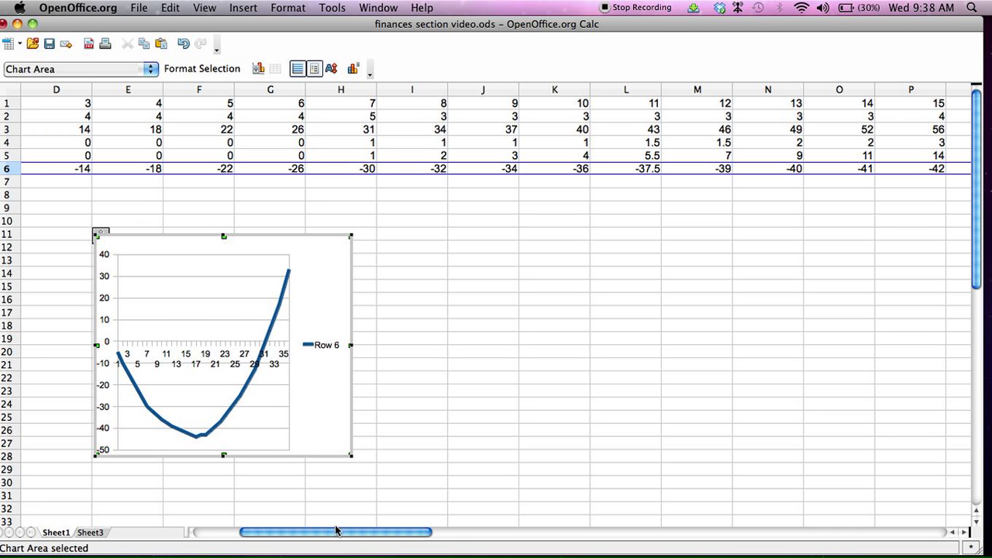
left_click_drag(341, 535, 391, 534)
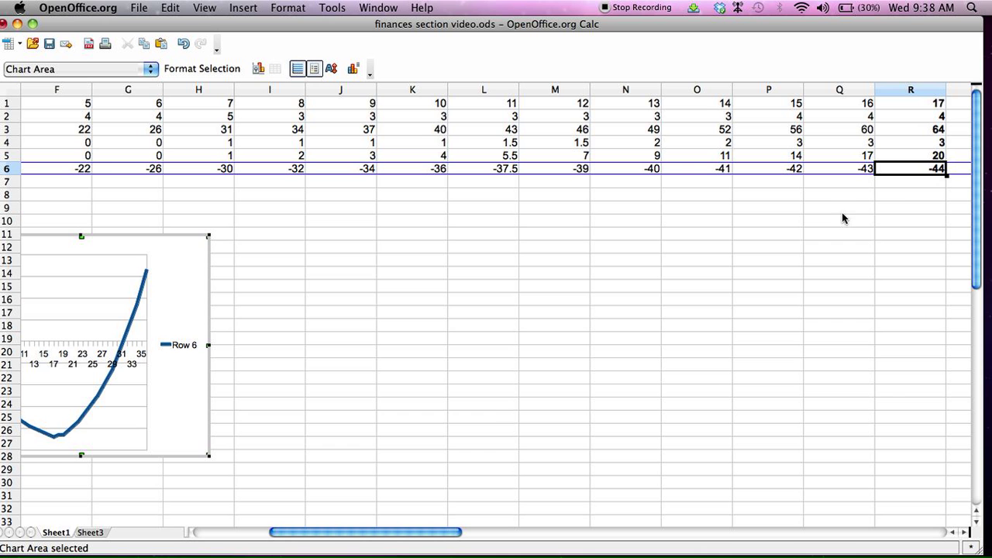
left_click_drag(393, 535, 333, 533)
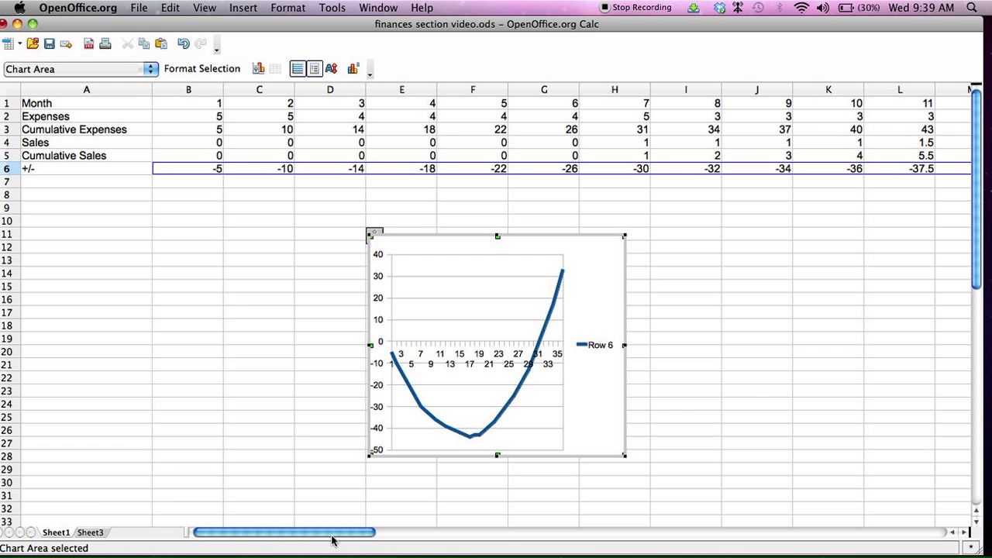
left_click_drag(335, 533, 763, 525)
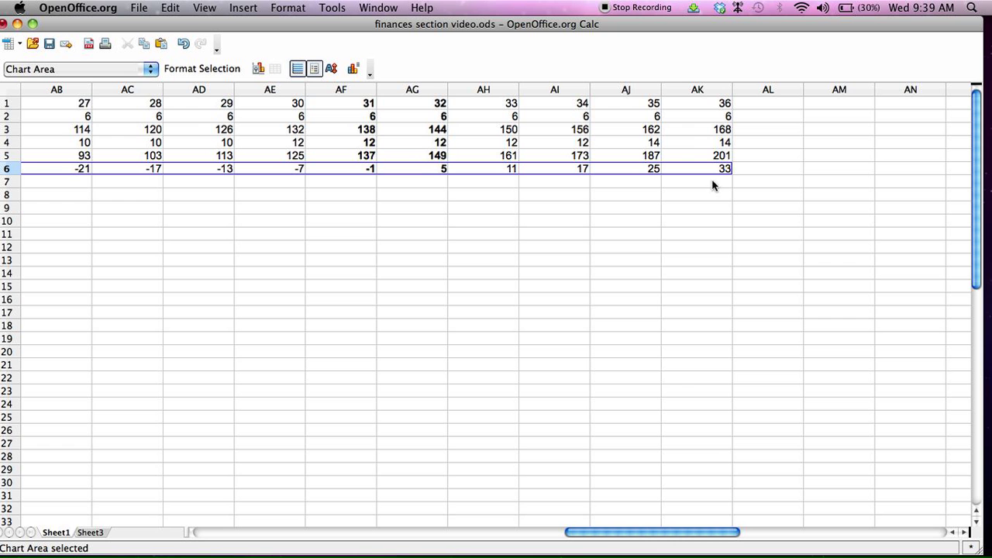
left_click_drag(618, 532, 272, 547)
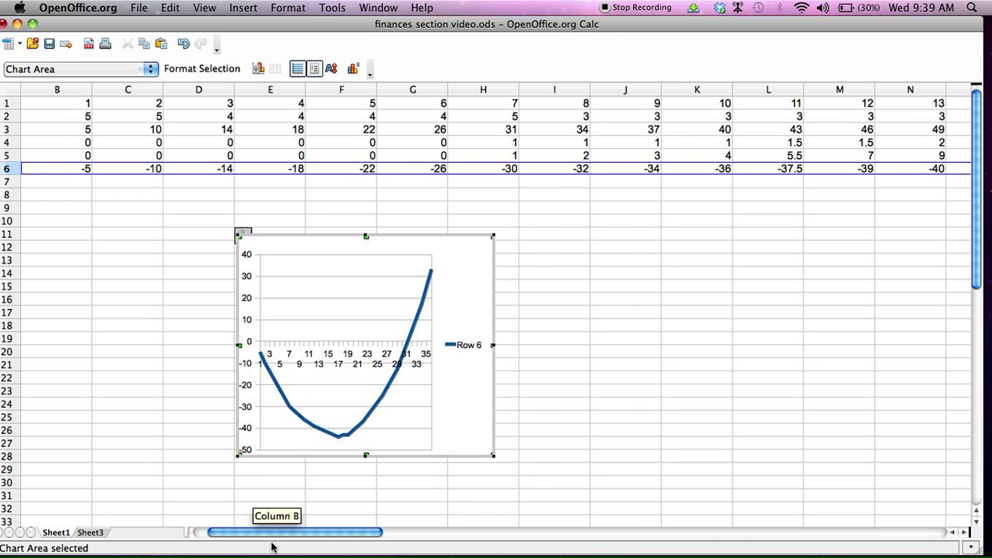
Step: Leave chart editing and insert a second chart of the Line type in the Lines Only variant
left_click(536, 302)
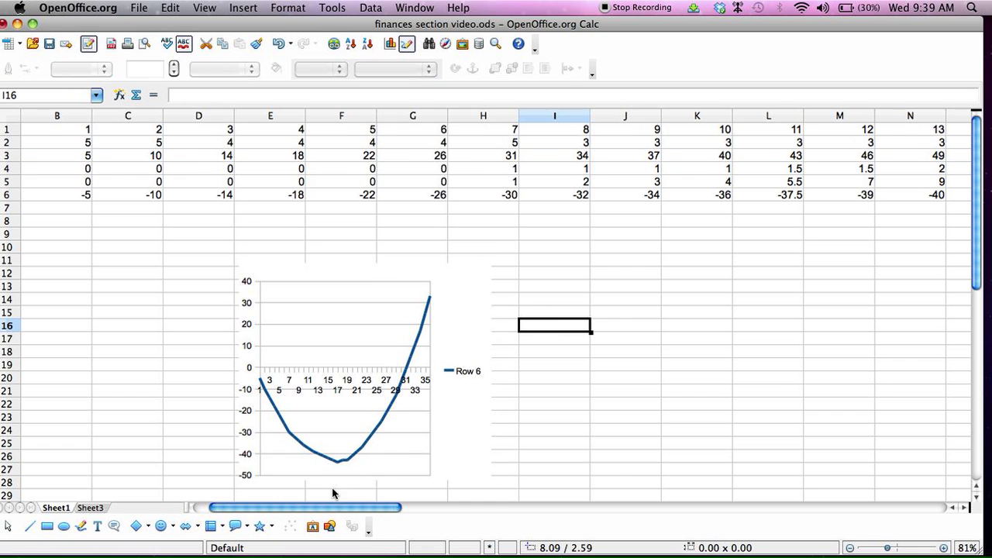
scroll(153, 226, "left", 2)
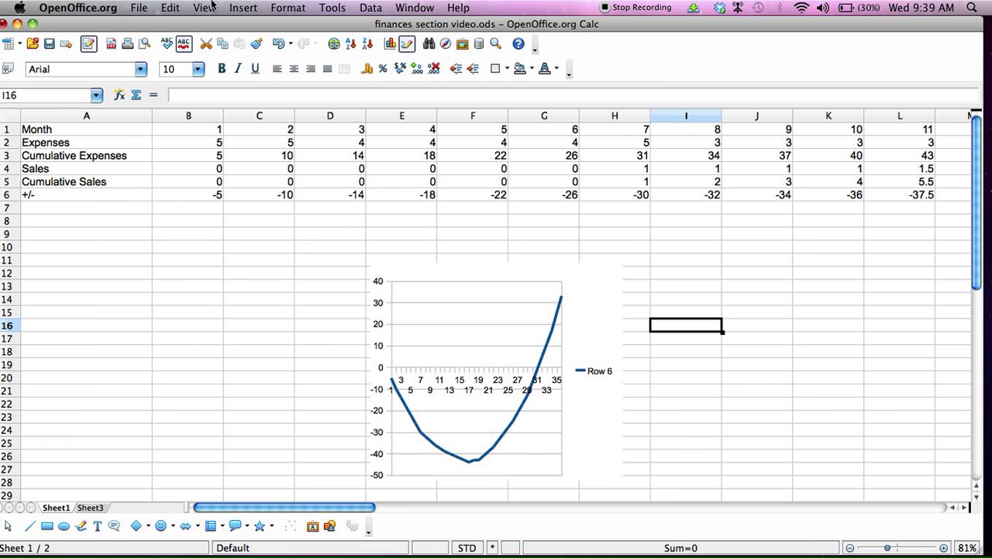
left_click(238, 7)
left_click(273, 284)
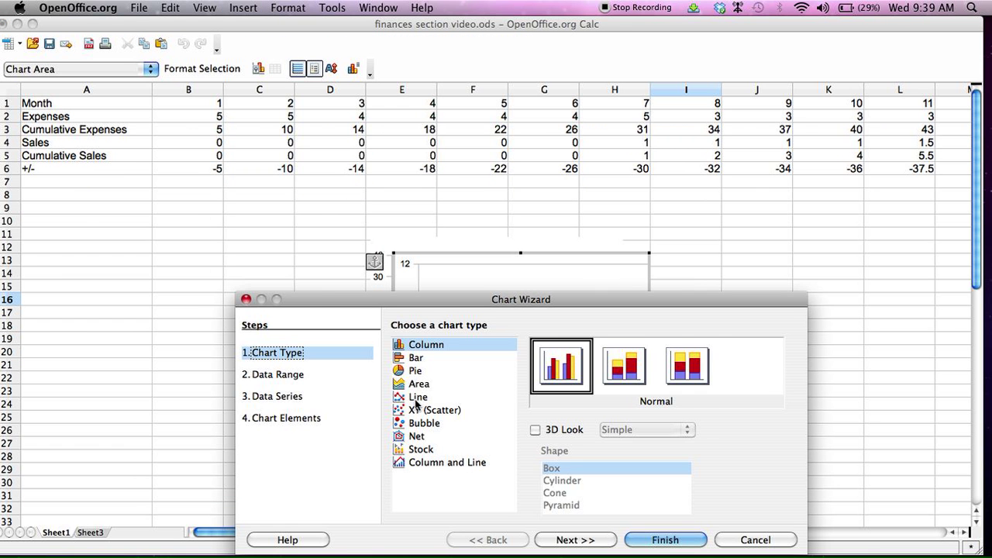
left_click(416, 399)
left_click(700, 358)
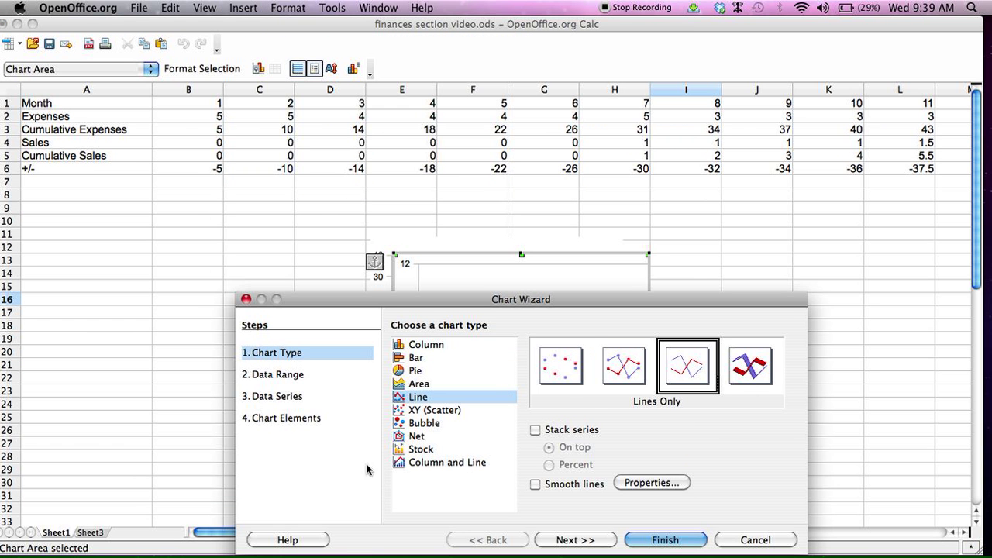
Step: Add a data series to the new chart with Cumulative Expenses, B3:AK3, as its Y-values
left_click(302, 399)
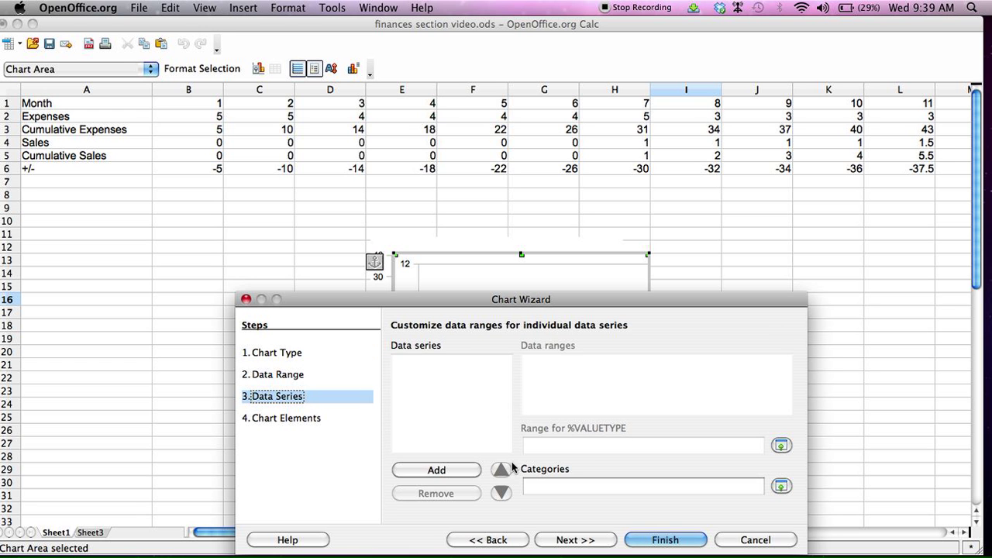
left_click(464, 470)
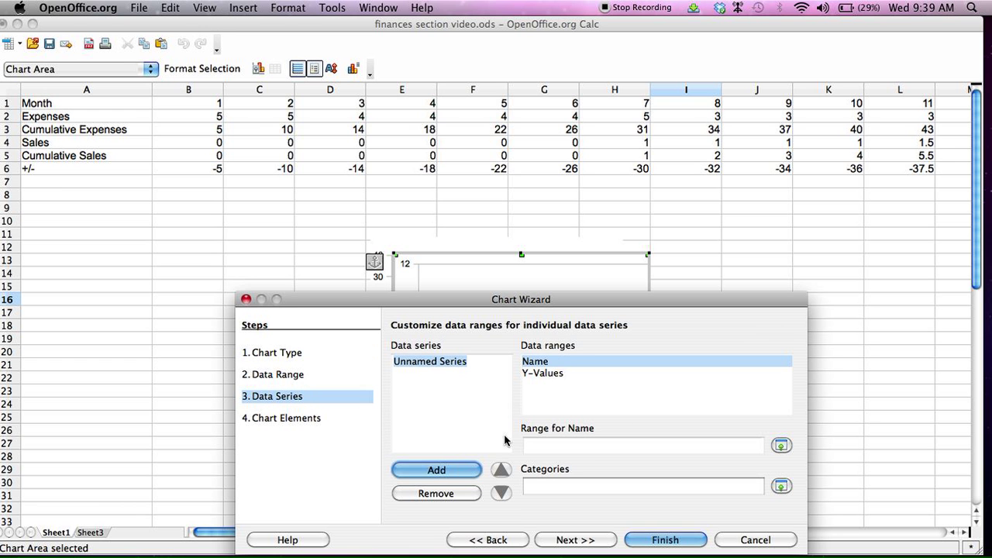
left_click(564, 375)
left_click(781, 446)
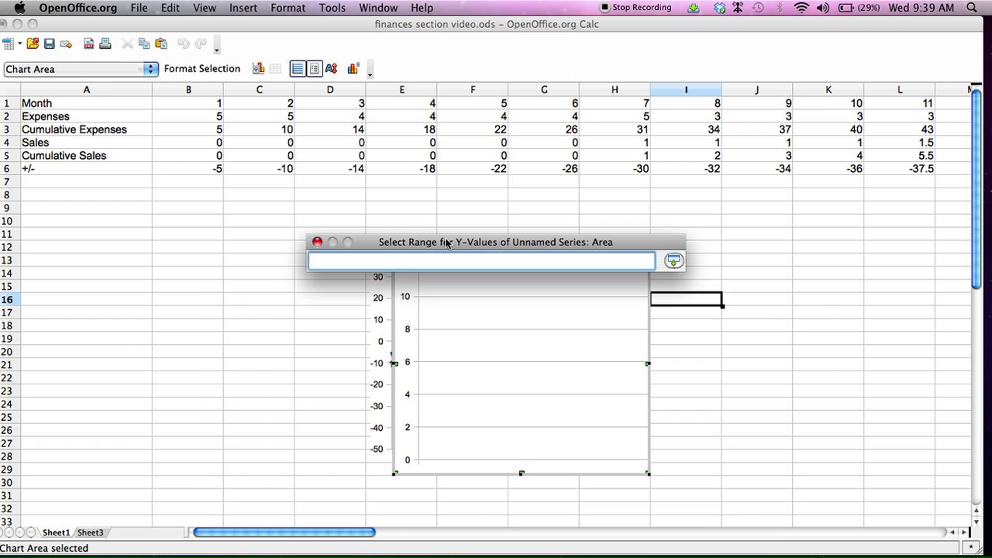
left_click_drag(210, 130, 927, 132)
Step: Add a second data series with Cumulative Sales, B5:AK5, as its Y-values and finish creating the chart
left_click(457, 470)
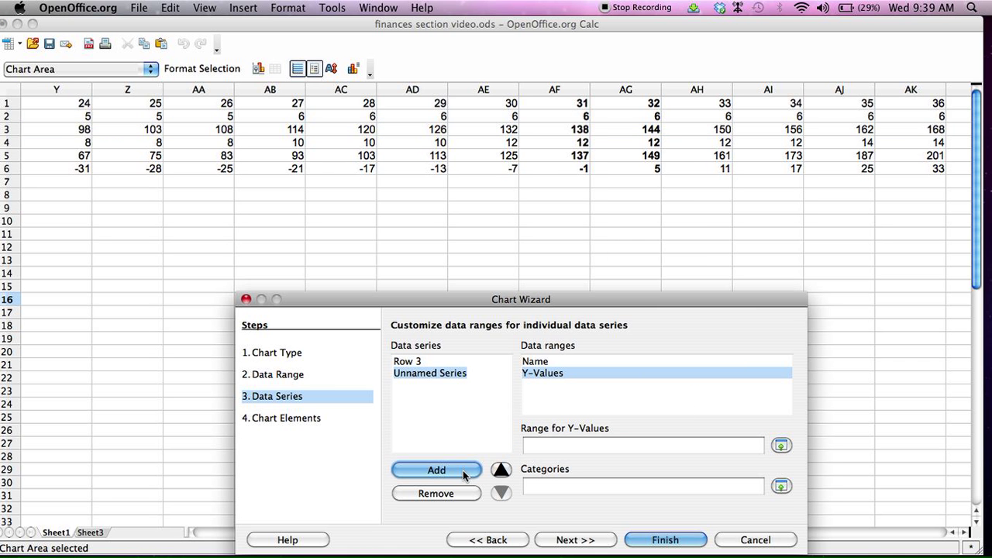
left_click(782, 445)
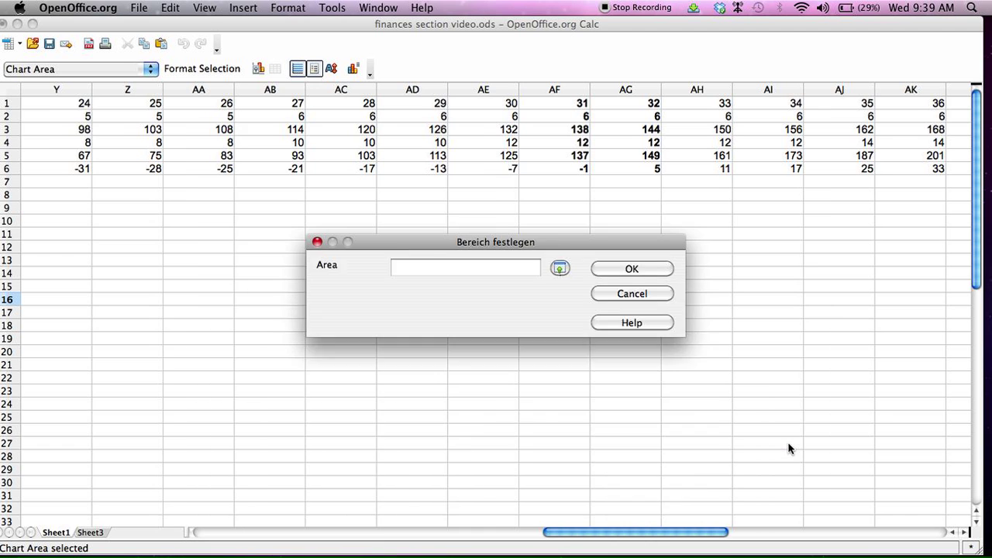
scroll(493, 211, "left", 15)
left_click_drag(211, 155, 859, 159)
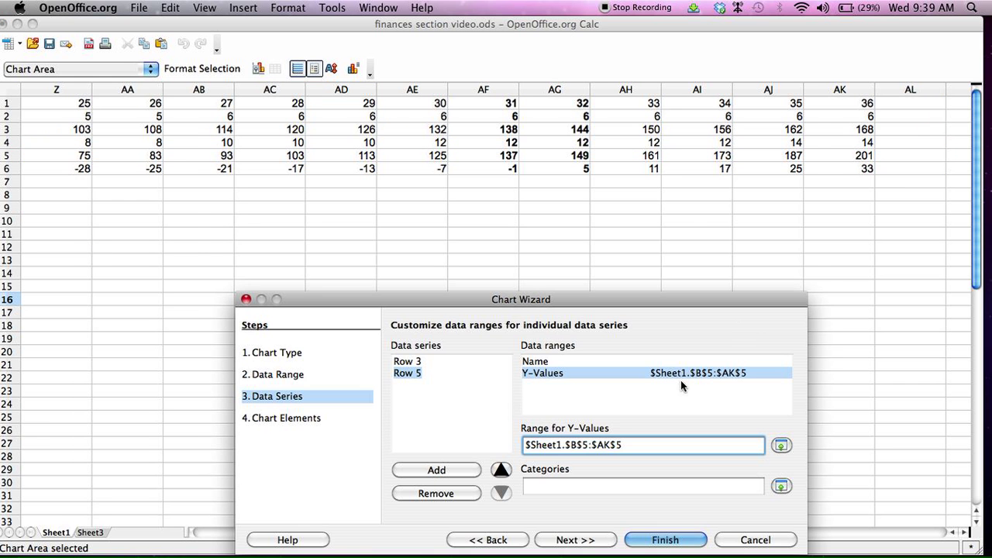
left_click(666, 541)
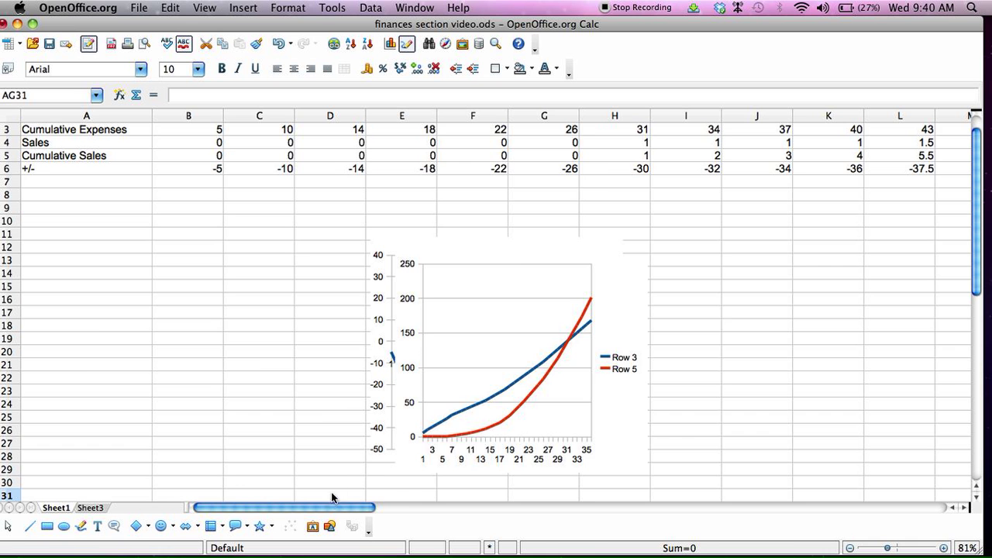
Step: Move the expenses and sales chart off the +/- chart and place it alongside, starting at about I13
left_click_drag(333, 511, 364, 511)
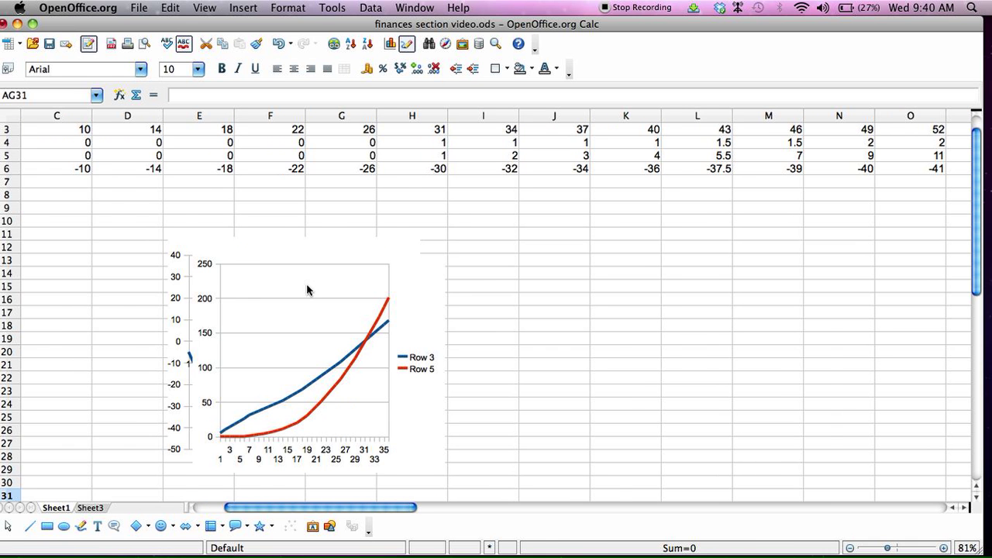
left_click(316, 263)
left_click_drag(295, 256, 551, 267)
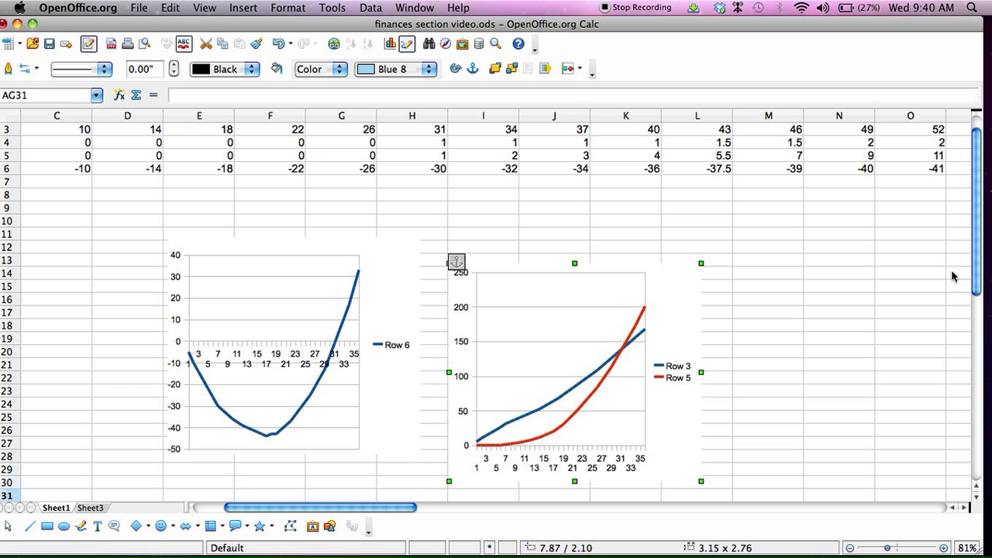
Step: Note the required funding below month 17's lowest difference, with 44K in R7 and "+ buffer" in S7
left_click_drag(975, 273, 978, 213)
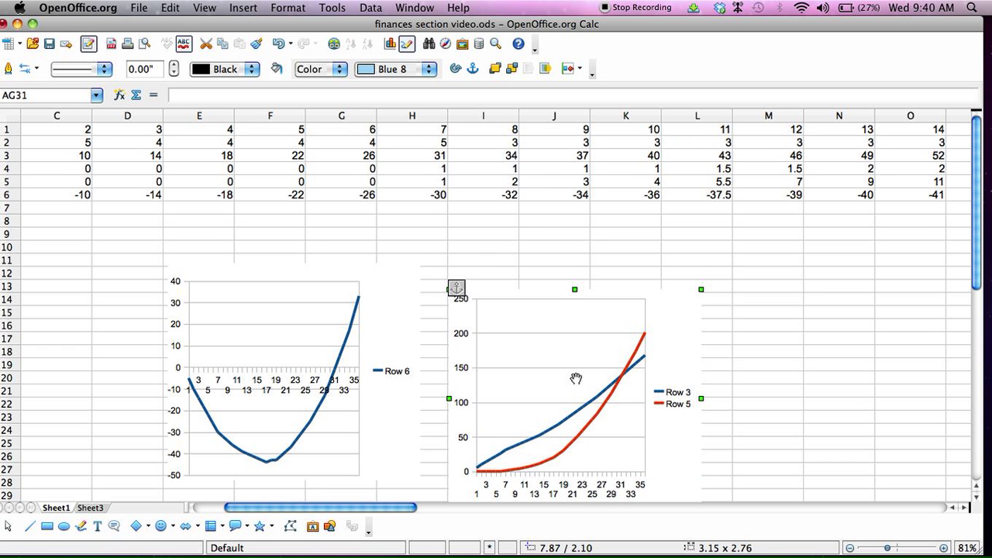
left_click_drag(370, 511, 481, 508)
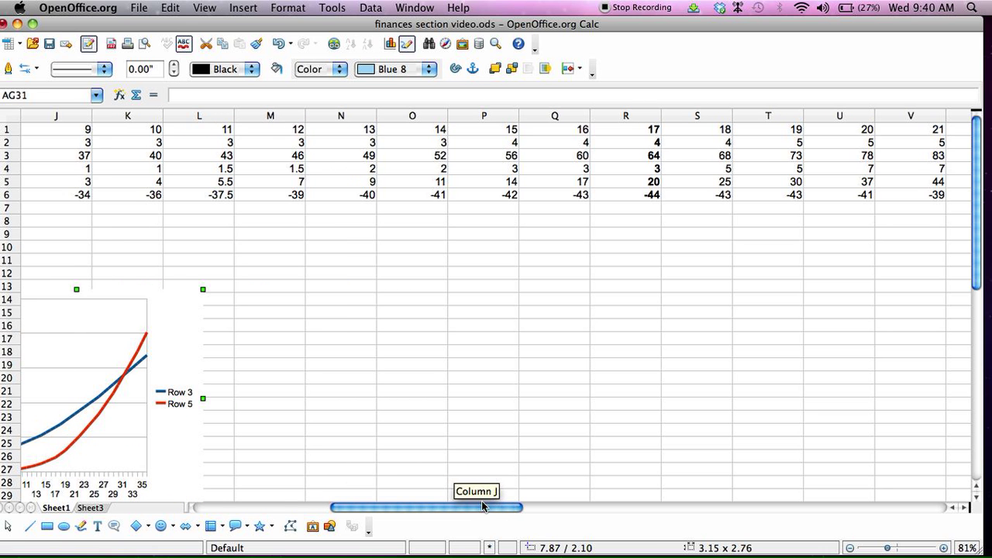
left_click(631, 195)
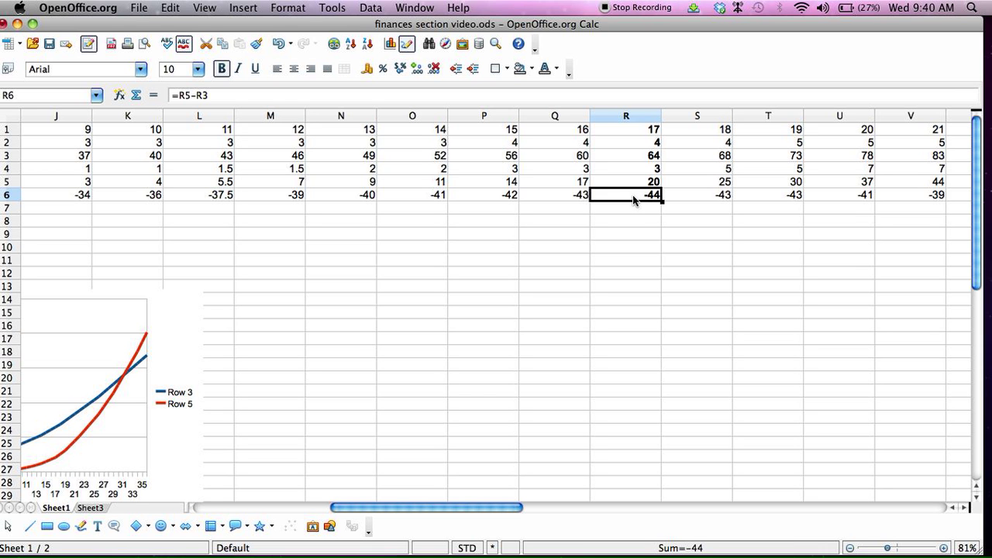
left_click(640, 211)
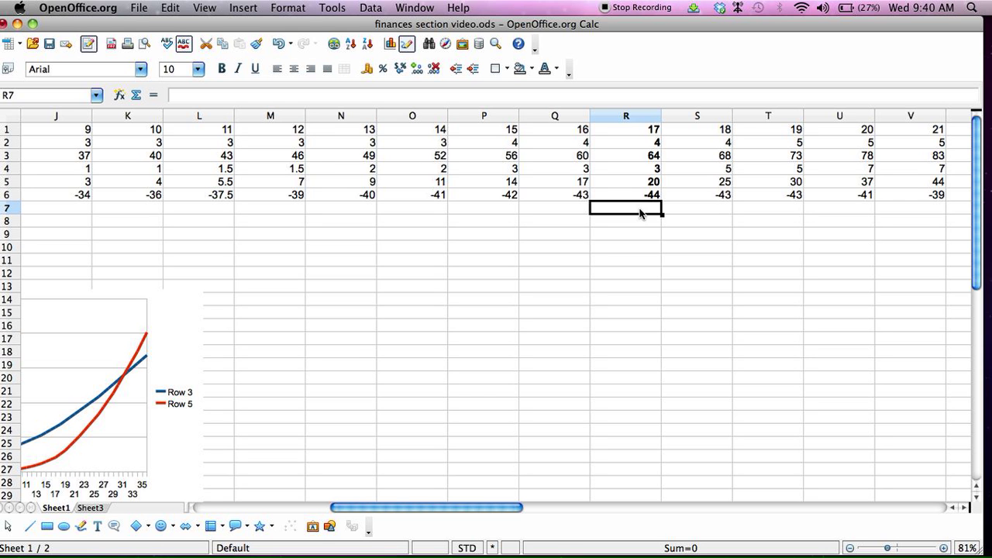
type("44K")
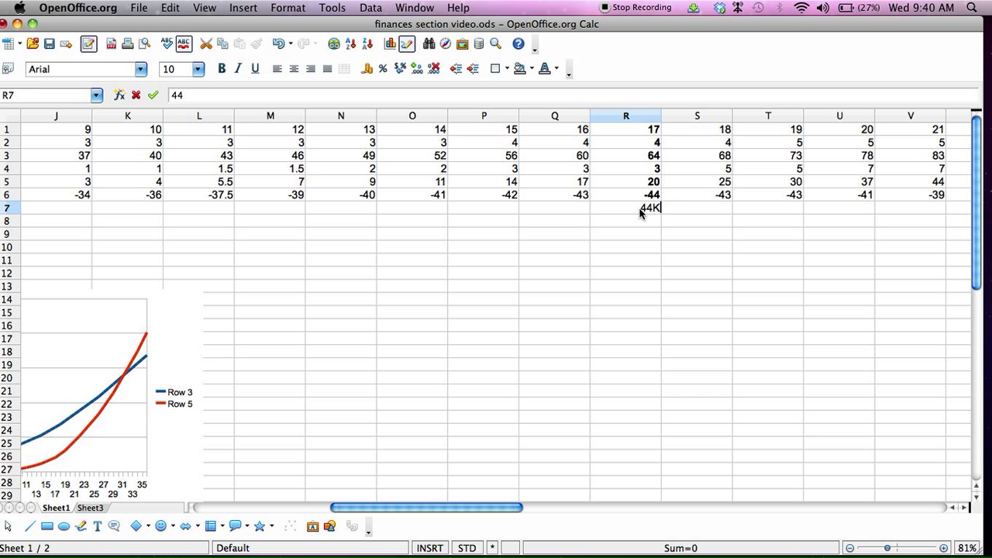
left_click(700, 209)
type("+ ")
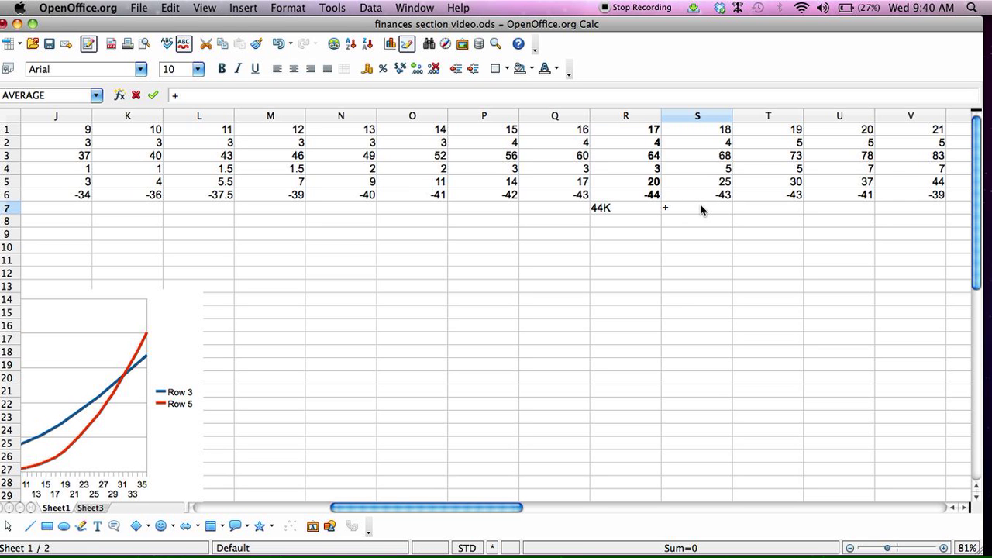
type("buffer")
Step: Enter 55K in bold in R8 beneath the 44K note
left_click(611, 223)
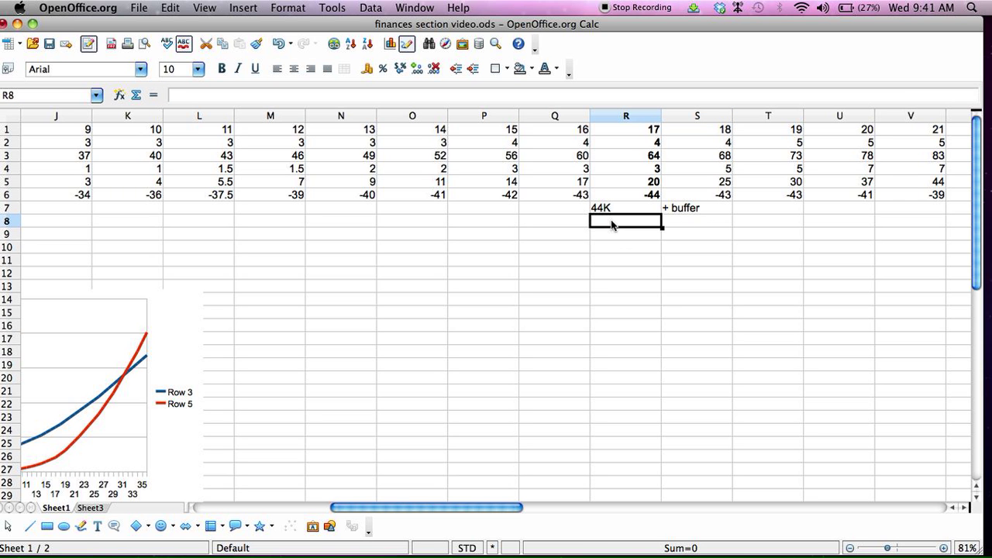
key("super+b")
type("55K")
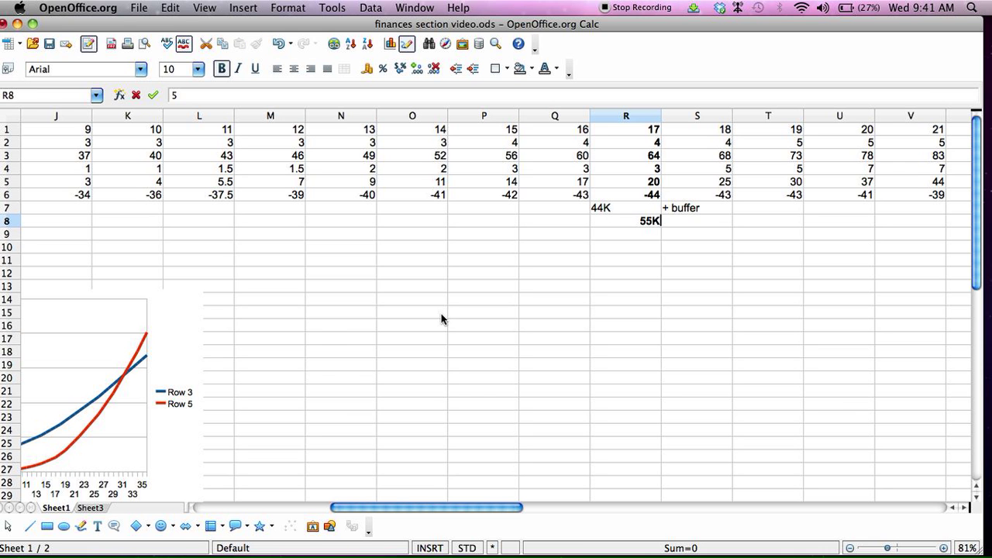
Step: Go to Sheet3 and enter the heading "Income Statement" in B5
left_click(93, 508)
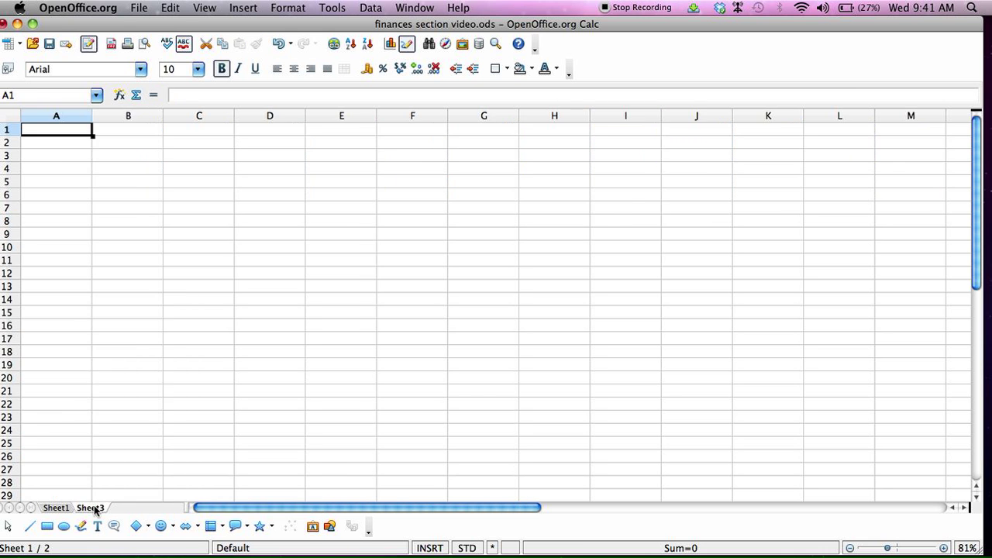
left_click(100, 183)
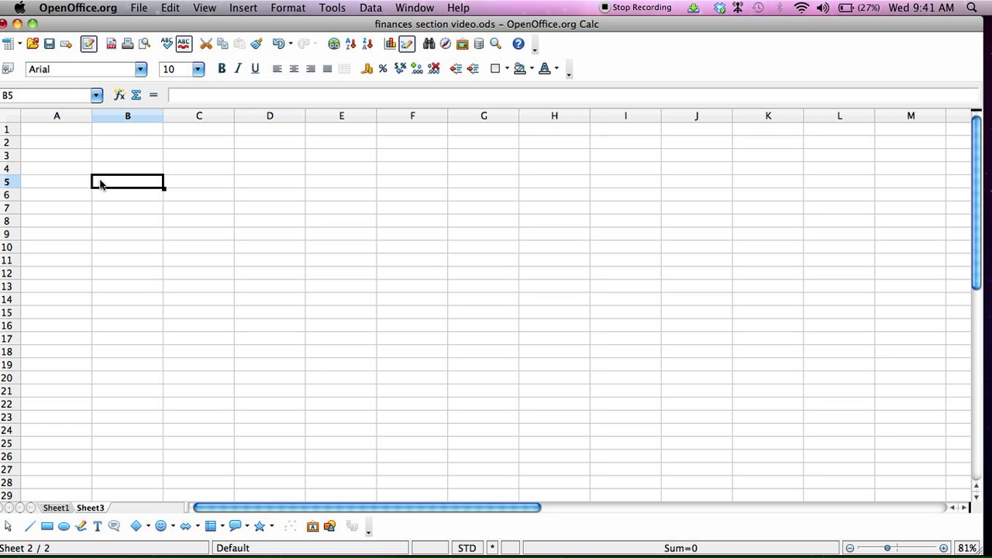
type("Income Statement")
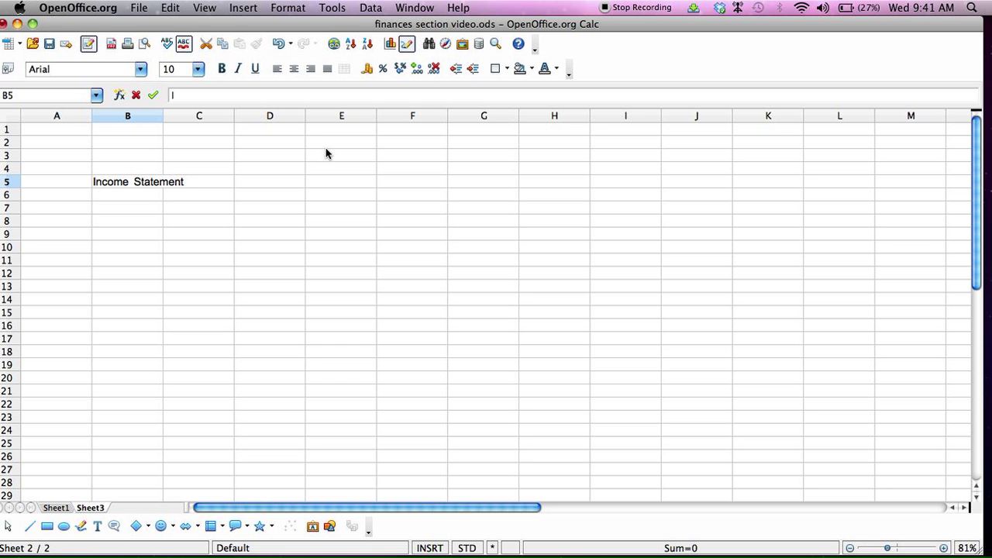
Step: Enter the assumptions "PPE 8K" in D3 and "Dep 25%" in E3 above the income statement
left_click(277, 154)
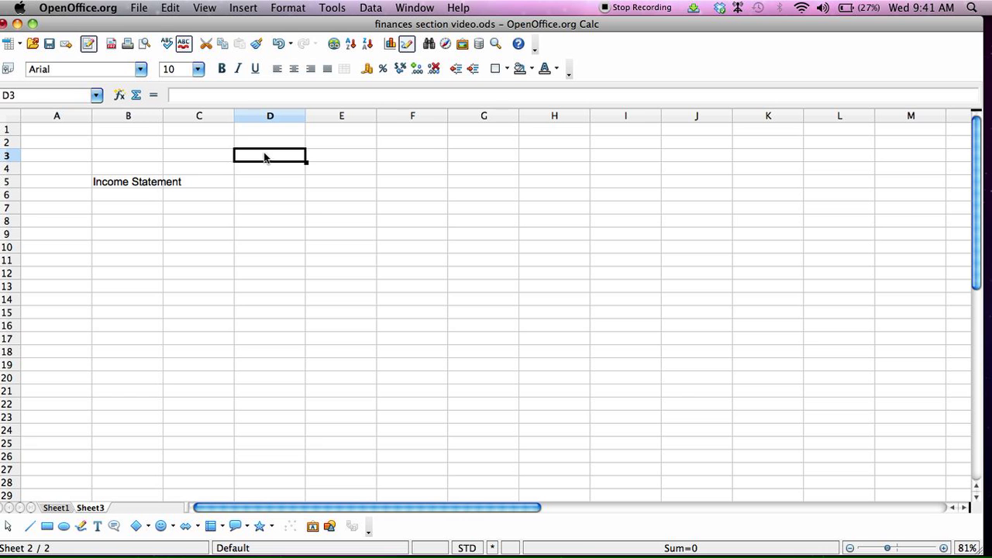
type("PE &")
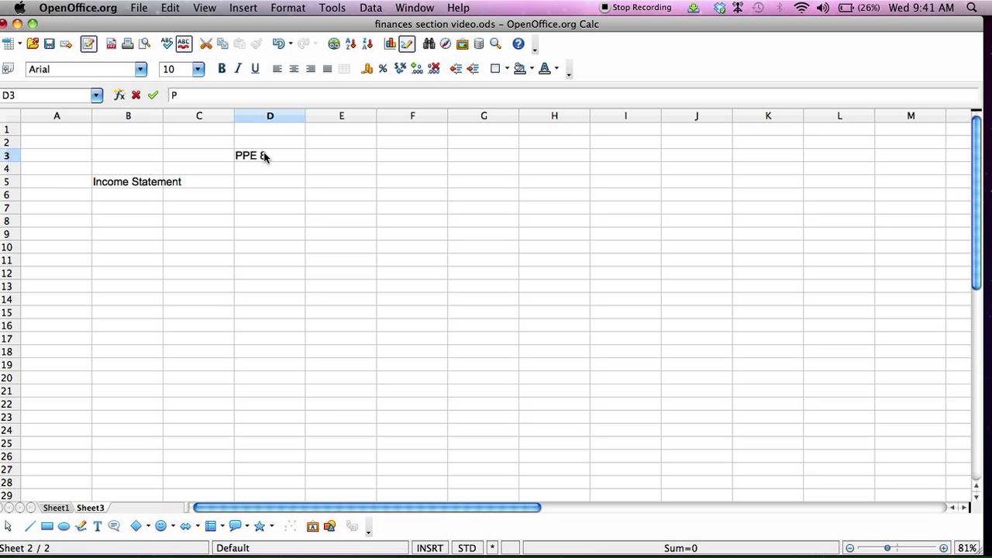
left_click(330, 155)
type("Dep")
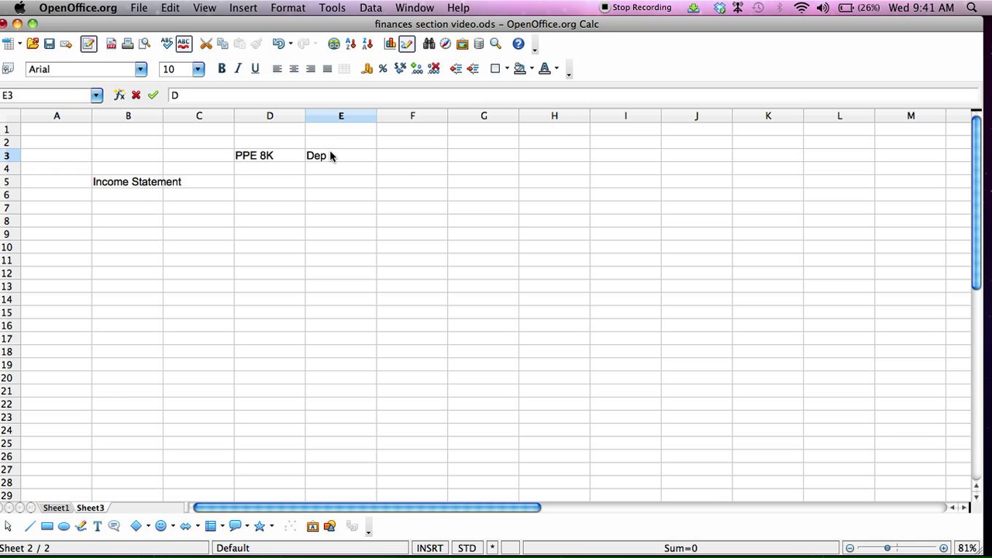
type(" 25%")
Step: Check the Expenses row on Sheet1, then return to Sheet3 and enter the label "Revenue" in B7
left_click(56, 507)
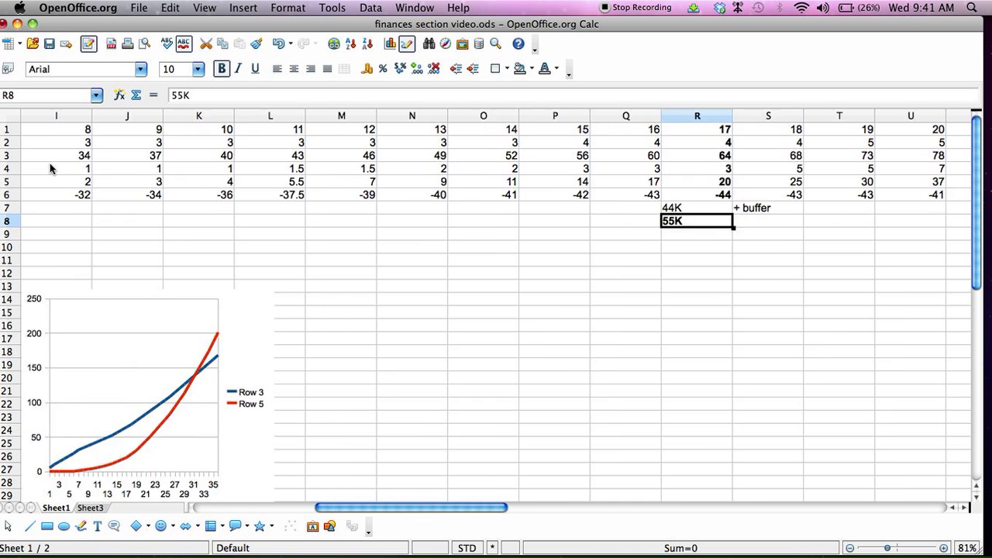
left_click(55, 144)
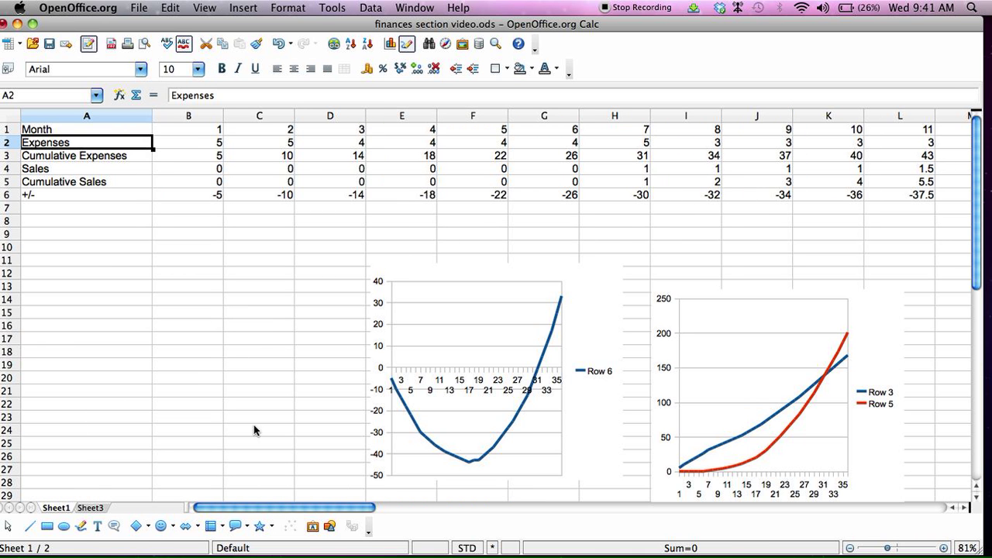
left_click(92, 507)
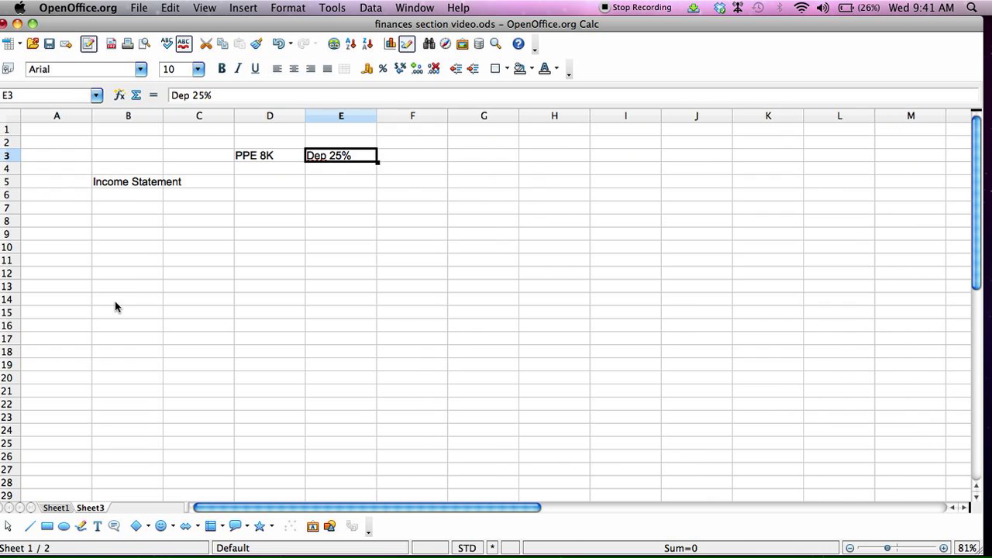
left_click(141, 209)
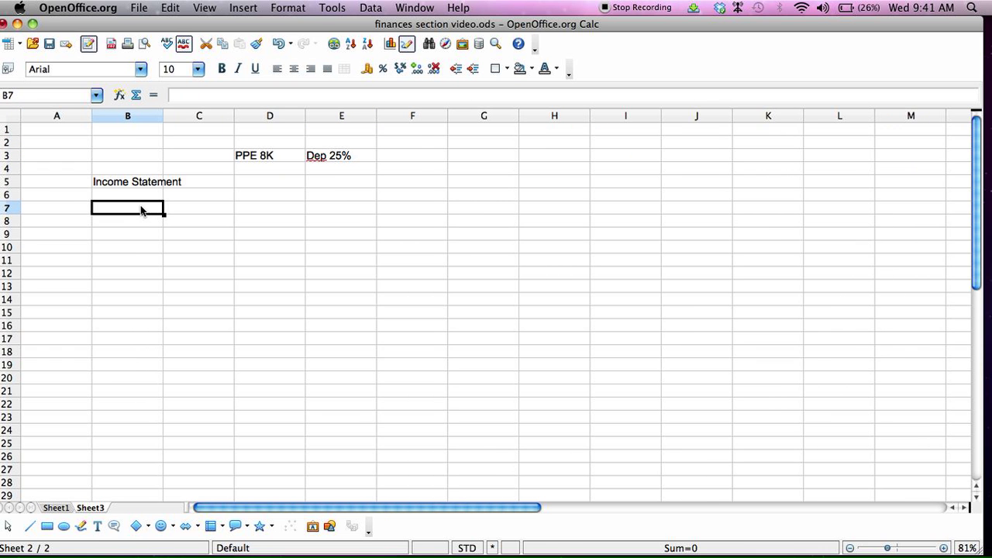
type("Revenue")
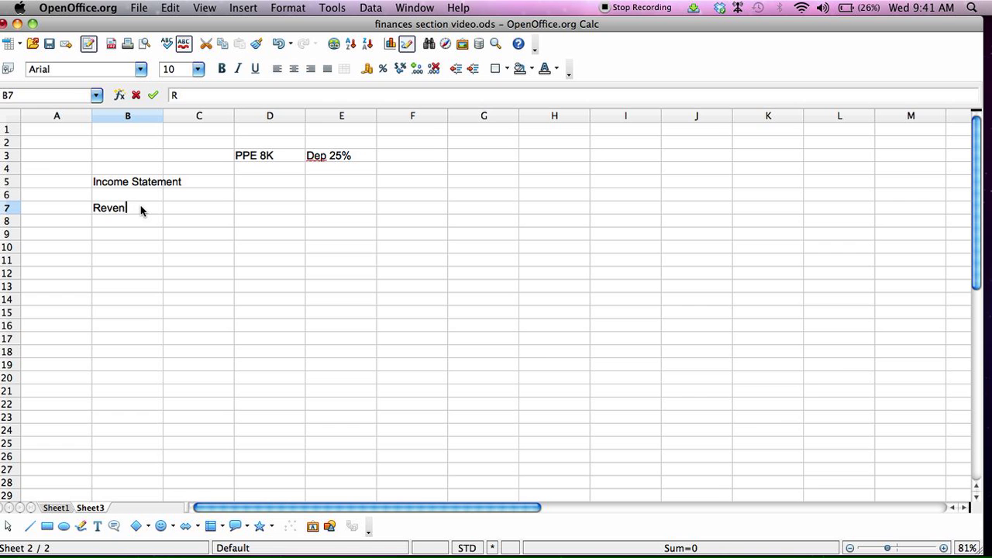
Step: Look up month 12's cumulative sales on Sheet1 and enter 7K as the revenue in C7 of Sheet3
left_click(52, 508)
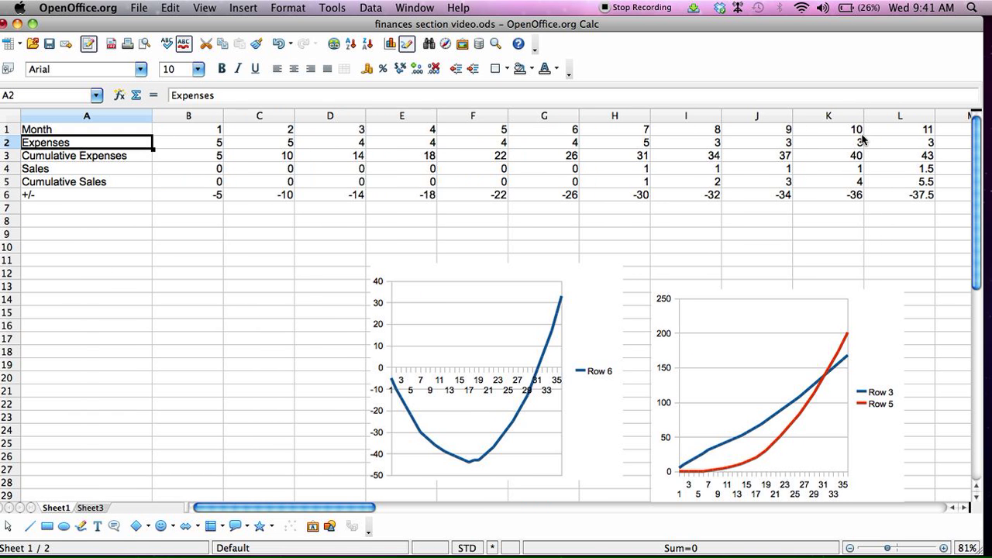
scroll(863, 136, "right", 2)
left_click(862, 132)
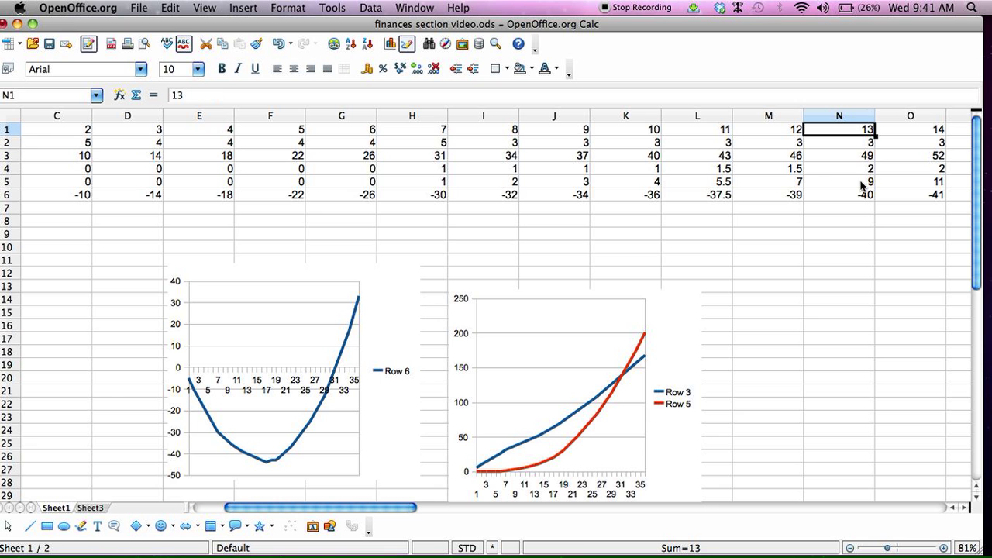
left_click(802, 183)
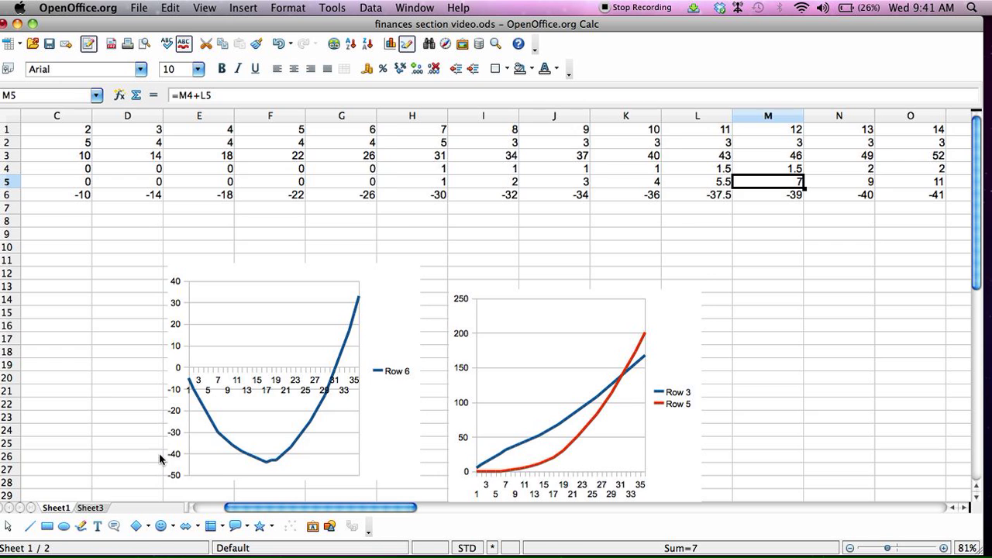
left_click(87, 507)
left_click(199, 207)
type("7K")
Step: Add an "Expenses" line in B8 based on Sheet1's month 12 cumulative expenses, with the note 46-8 in A8 and 38K in C8
left_click(129, 220)
type("Expenses")
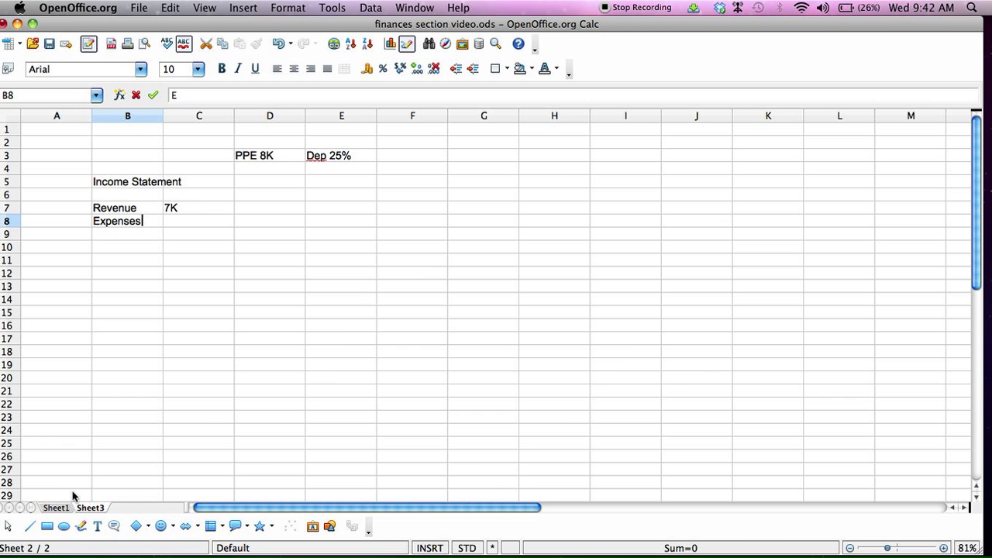
left_click(56, 507)
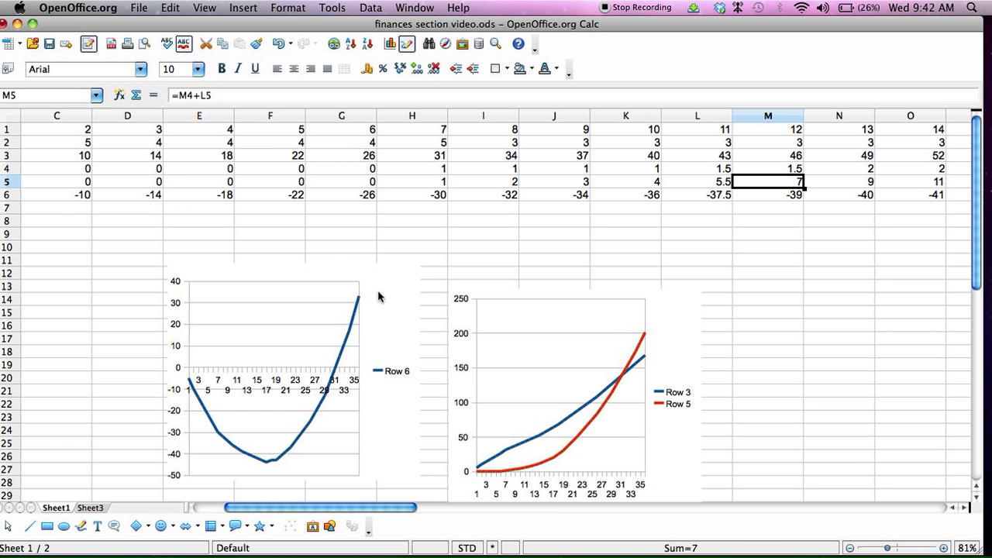
left_click(782, 153)
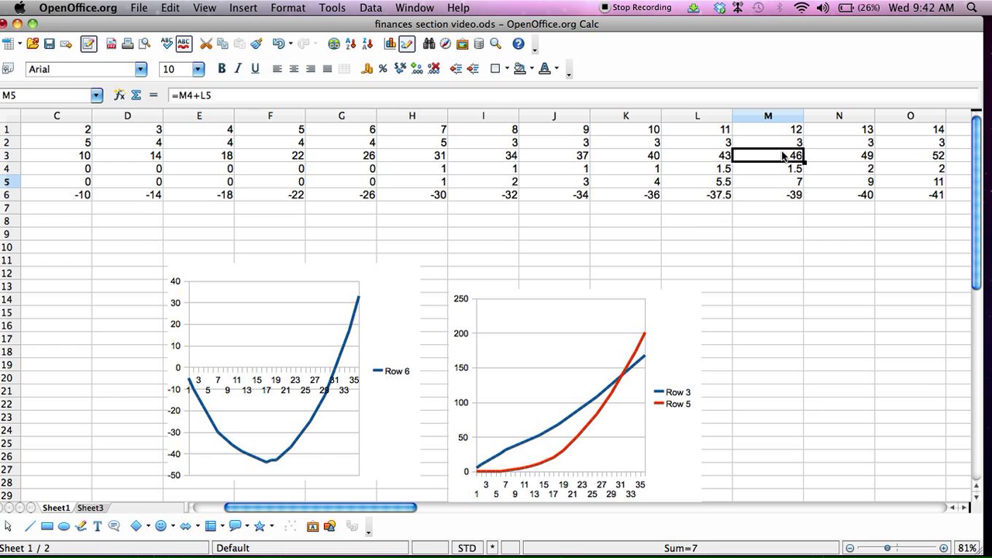
left_click(92, 508)
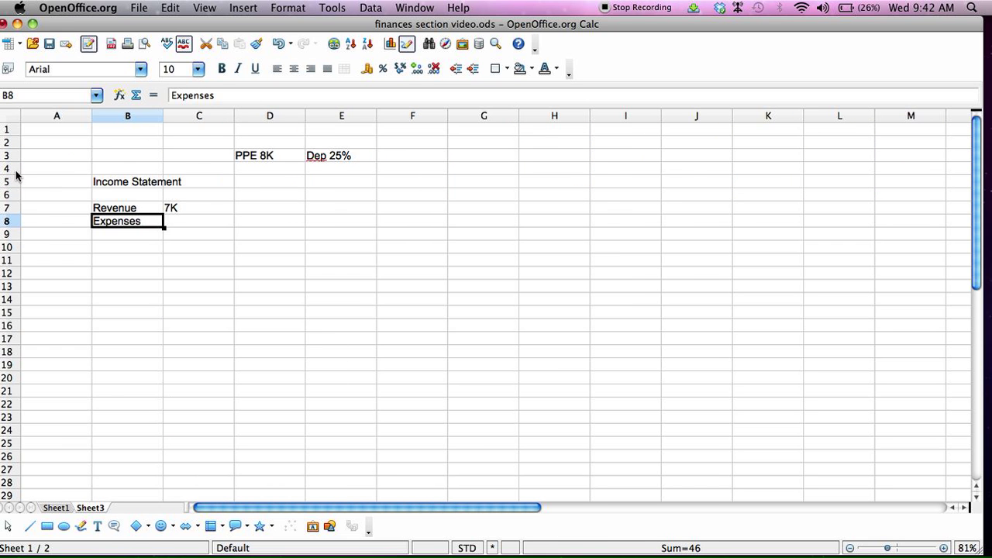
left_click(37, 222)
type("46-")
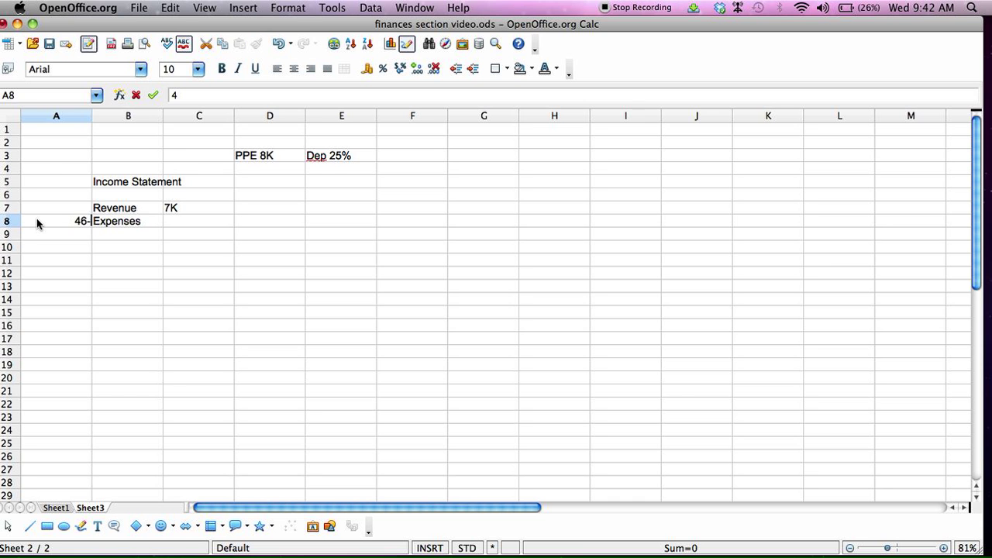
type("8")
left_click(206, 223)
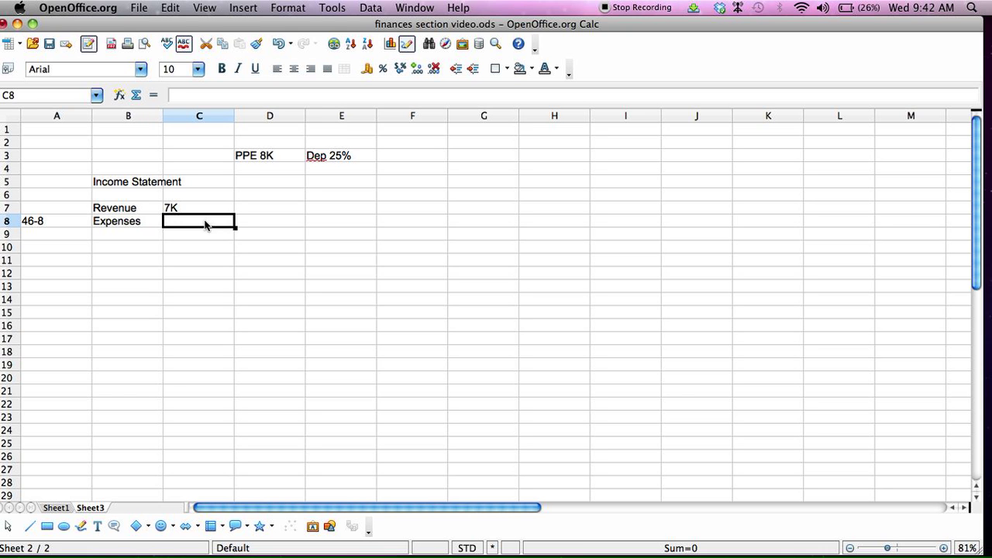
type("38K")
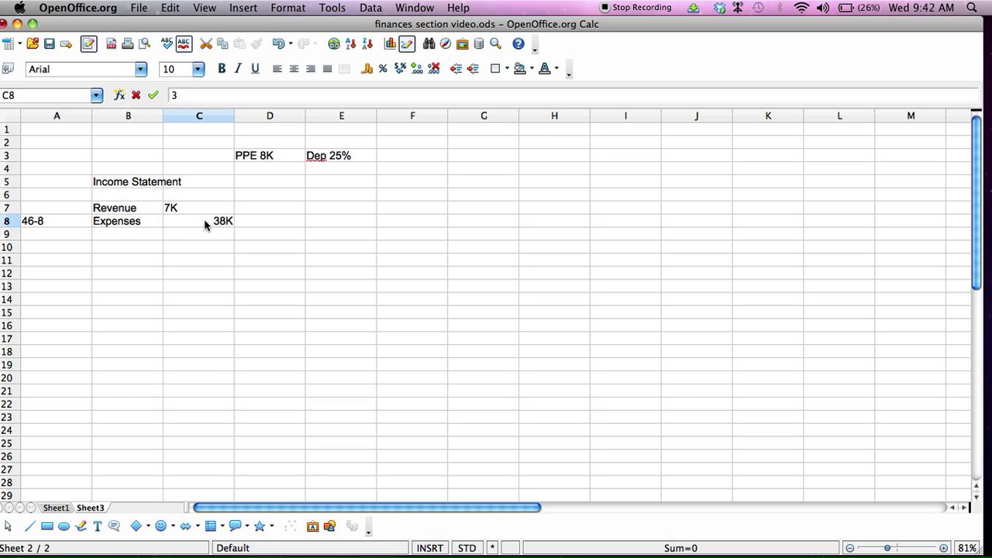
Step: Add the depreciation line for the PPE, with the label "Dep Ex" in B9 and 2K in C9
left_click(256, 156)
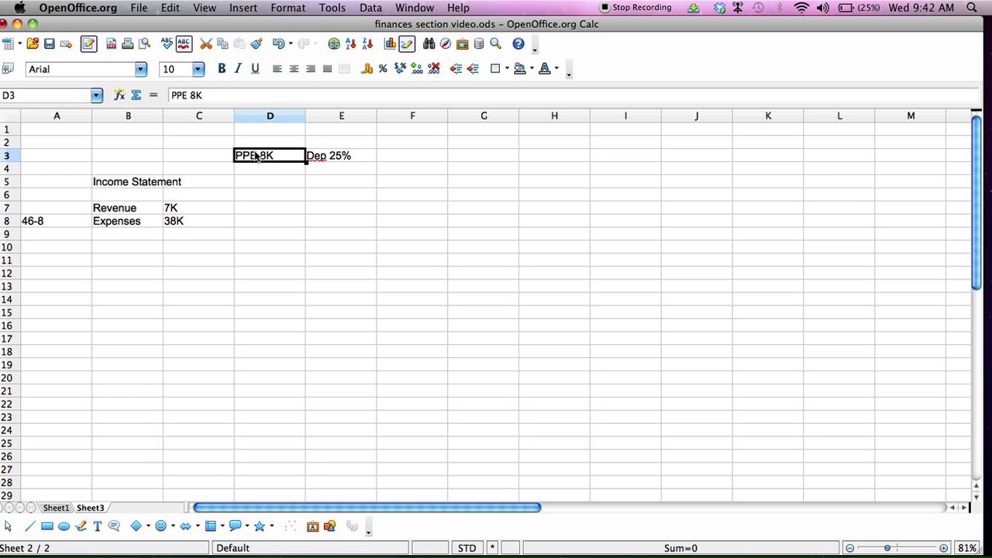
left_click(115, 235)
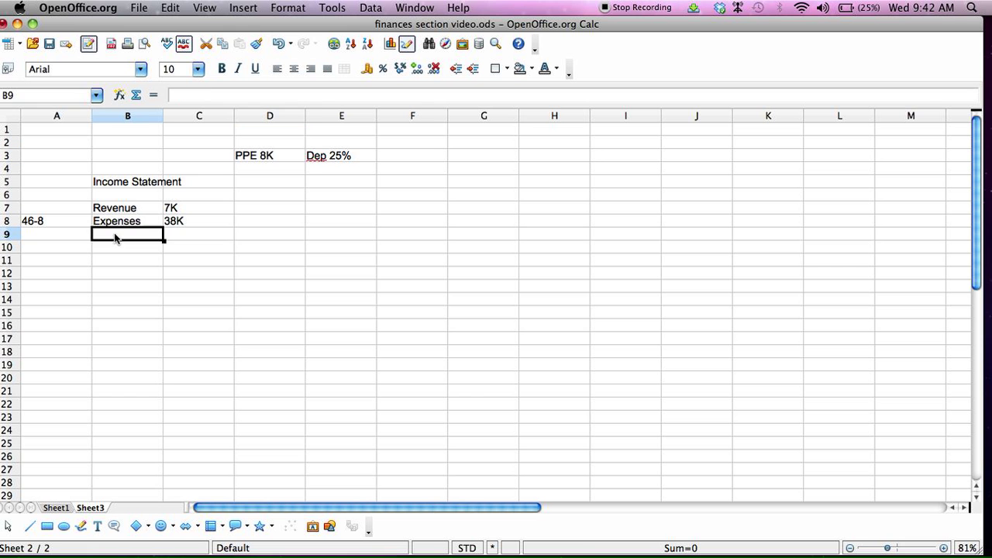
type("Dep E")
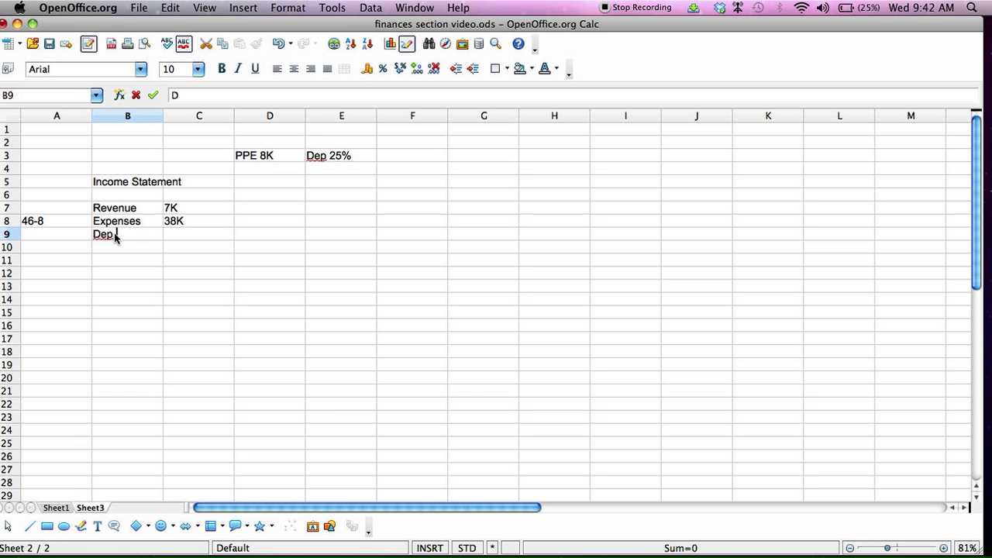
type("x")
left_click(177, 234)
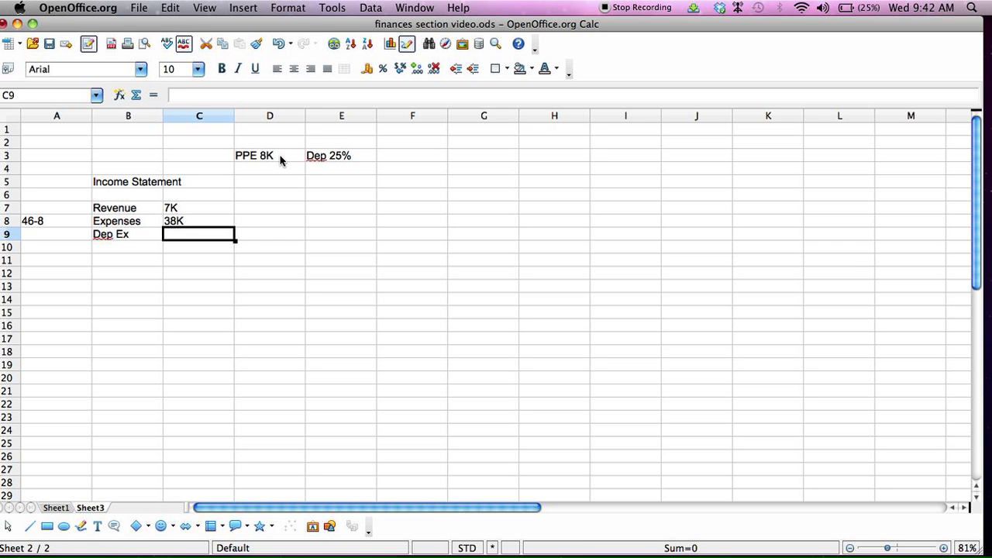
type("2K")
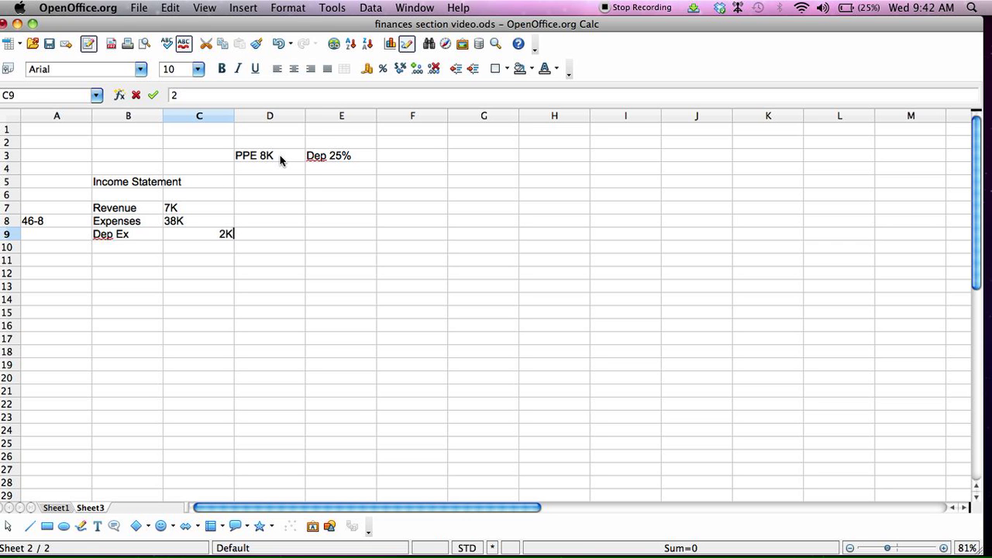
Step: Add the "Pretax income" line to the income statement, with the label in B10 and -33K in C10
left_click(133, 253)
type("Pr")
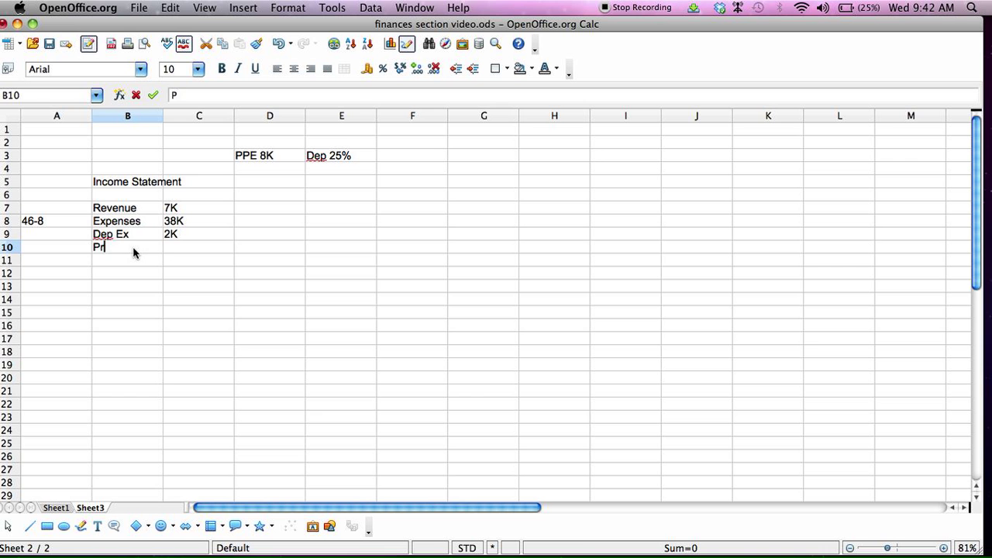
type("etax income")
key("Tab")
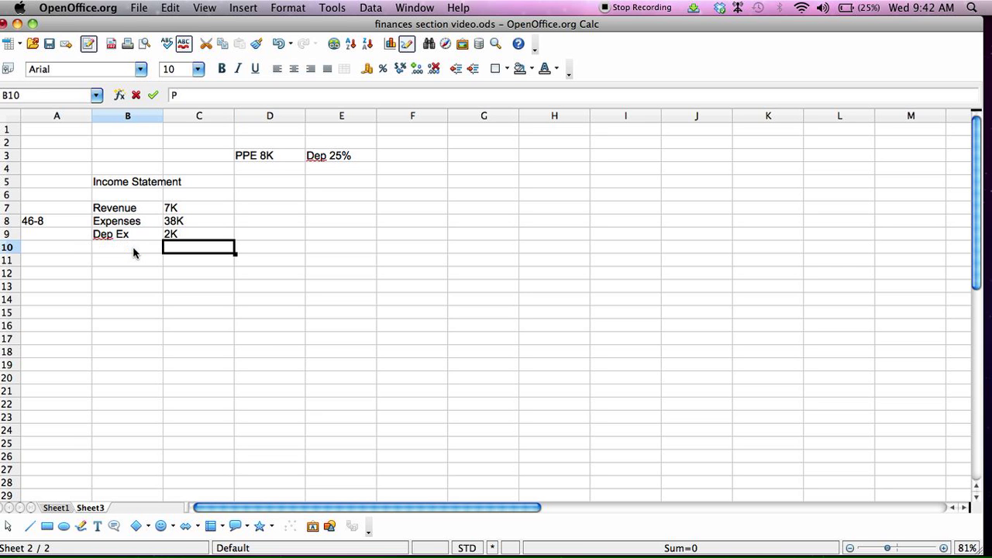
type("-33K")
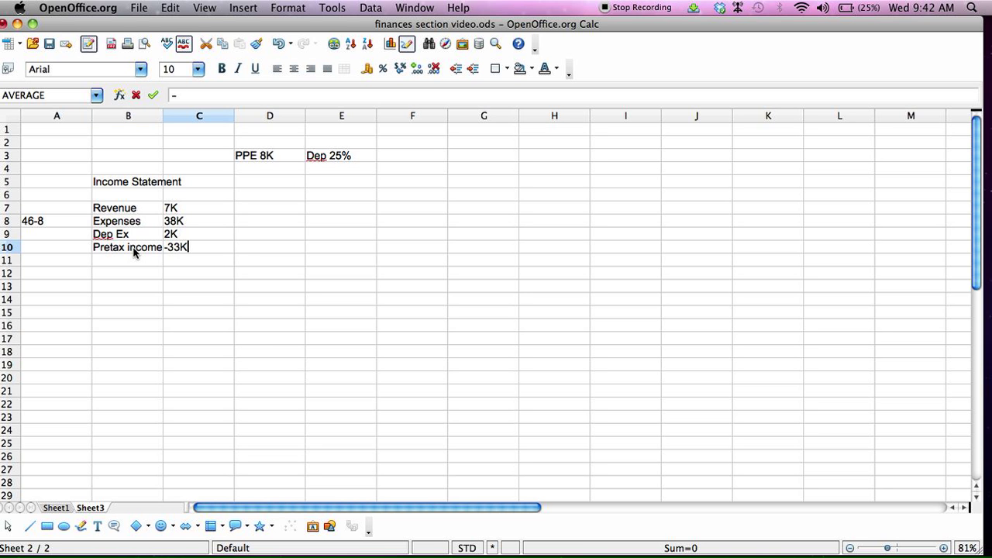
Step: Add a "tax" line below the pretax income, with the label in B11 and 0 in C11
left_click(132, 259)
type("r")
key("BackSpace")
key("BackSpace")
type("tax")
key("Tab")
type("0")
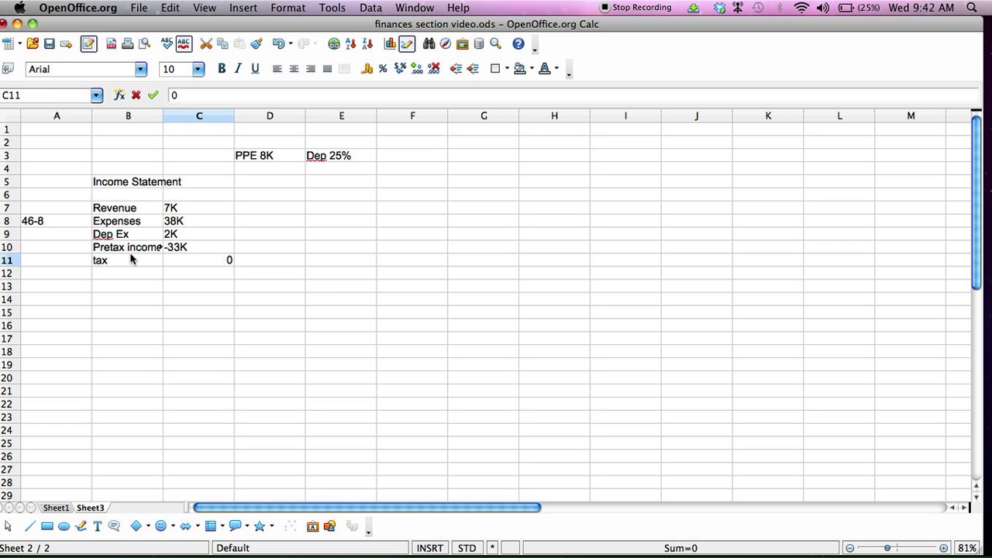
key("Tab")
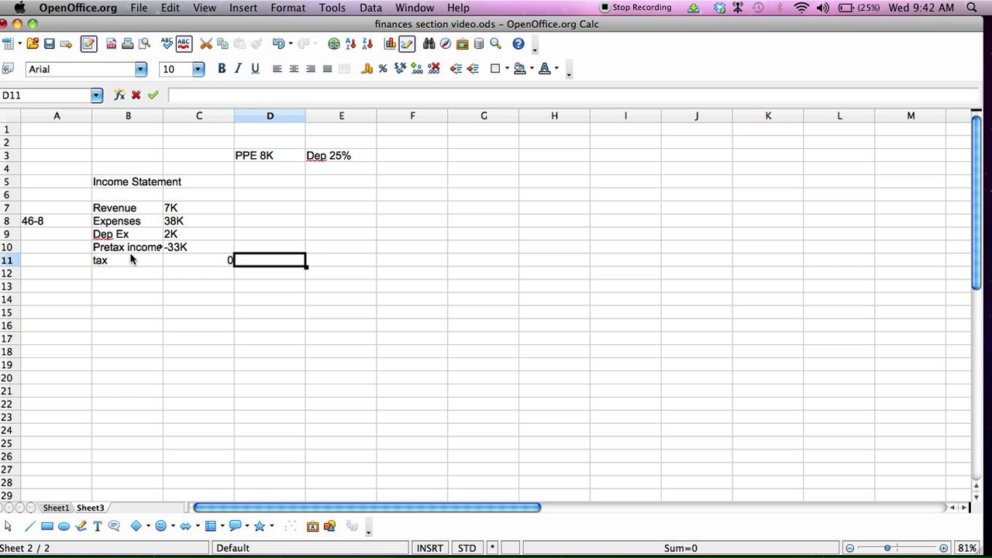
Step: Finish the income statement with the label "Net income" in B12 and -33K in C12
left_click(126, 273)
type("Net income")
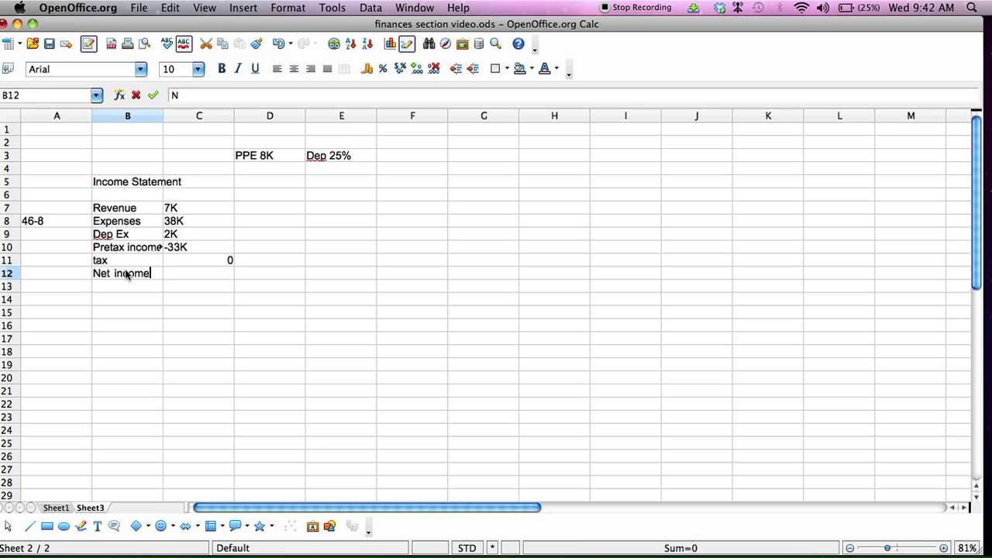
key("Tab")
type("-33K")
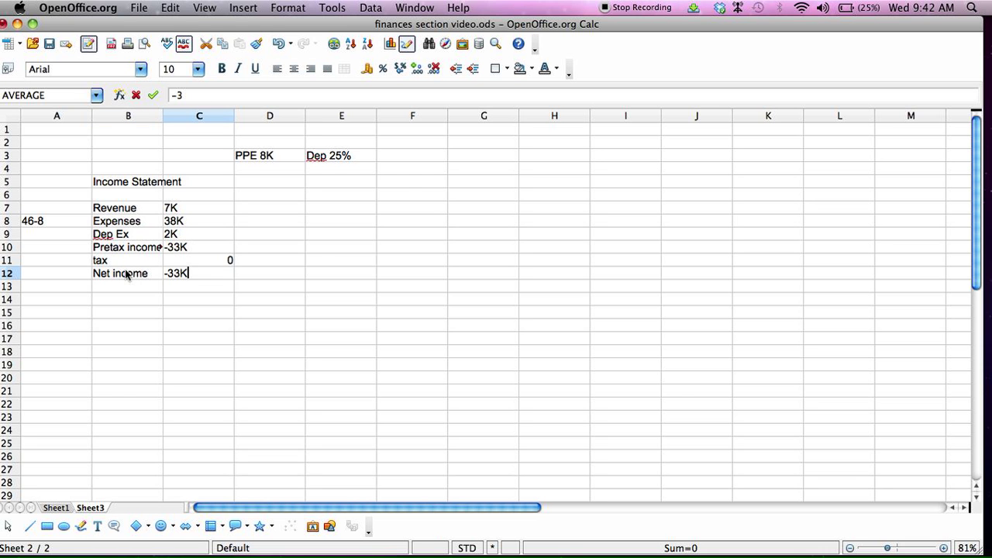
Step: Start a cash flow statement with the heading "Cash Flow" in F5, the label "Net Income" in F7 and -33K in G7
left_click(401, 180)
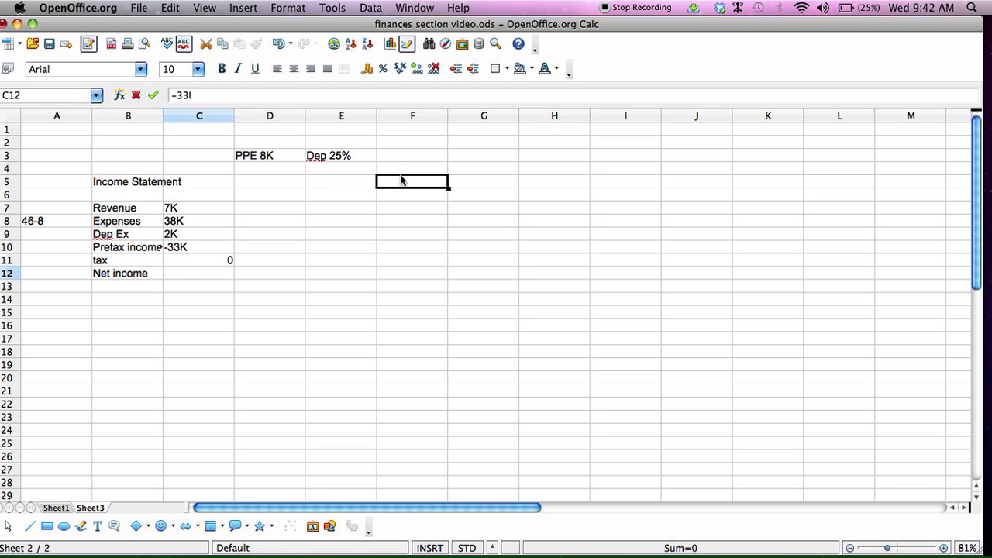
type("Cash Flow")
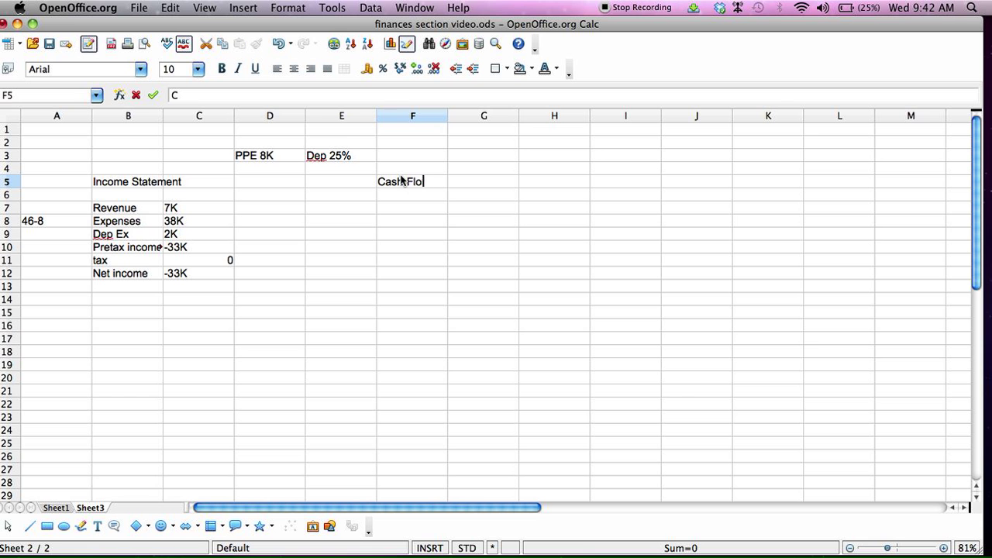
left_click(410, 207)
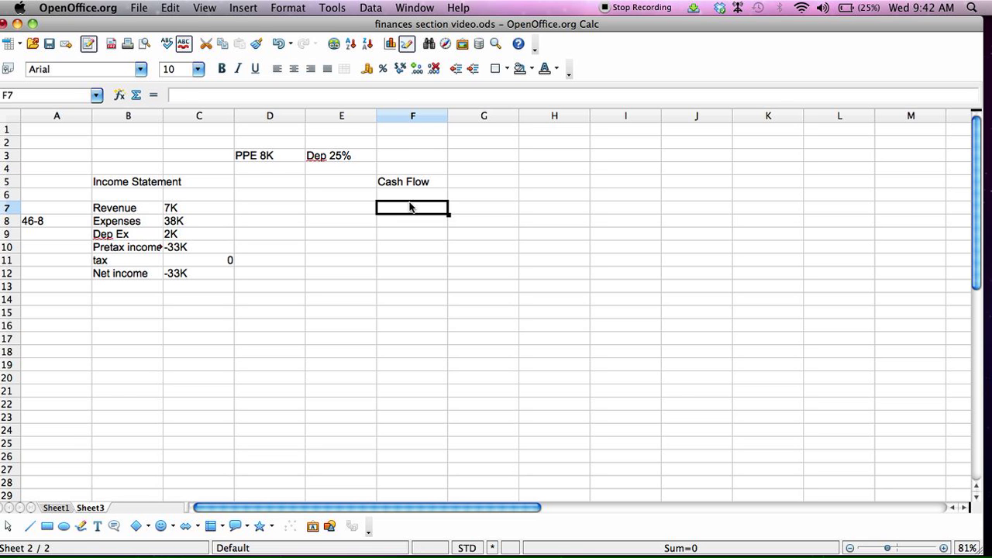
type("Net Income")
key("Tab")
type("-33K")
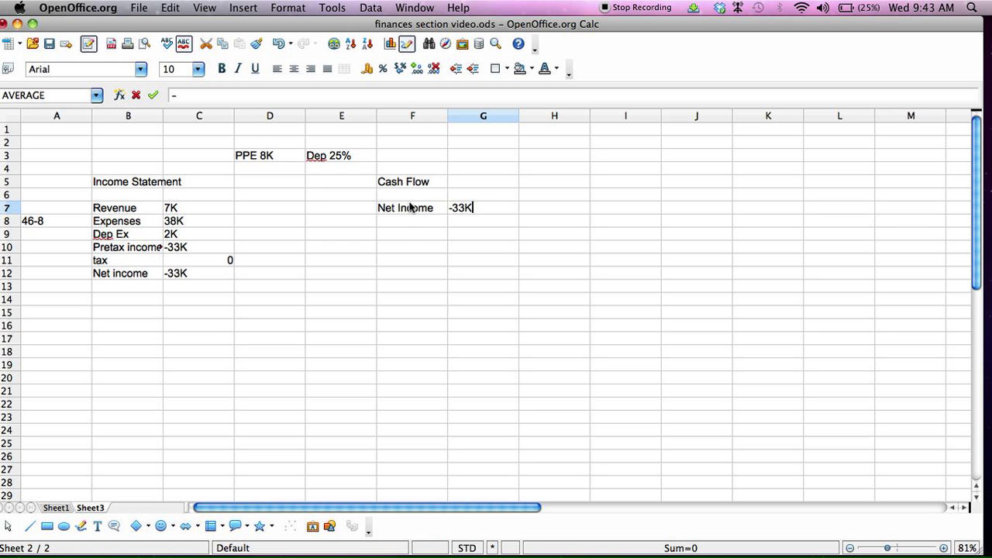
Step: Add the depreciation back in the cash flow, with the label "+Deprec" in F8 and 2K in G8
left_click(405, 224)
type("+Deprec")
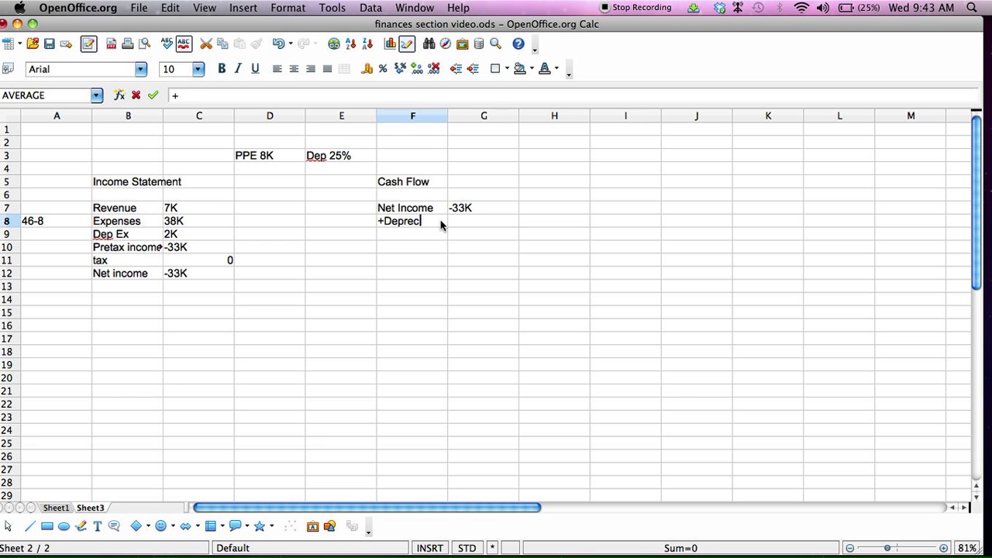
left_click(461, 224)
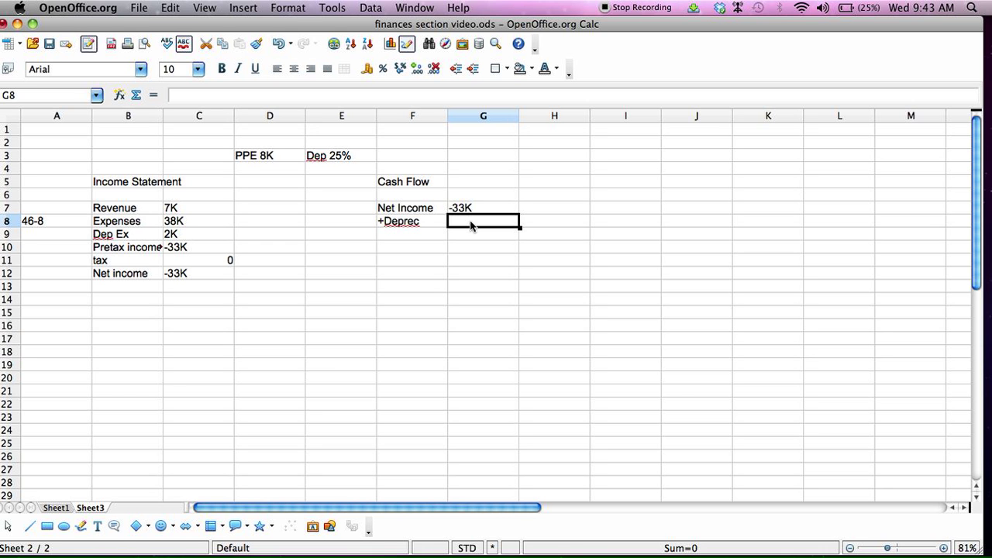
type("+")
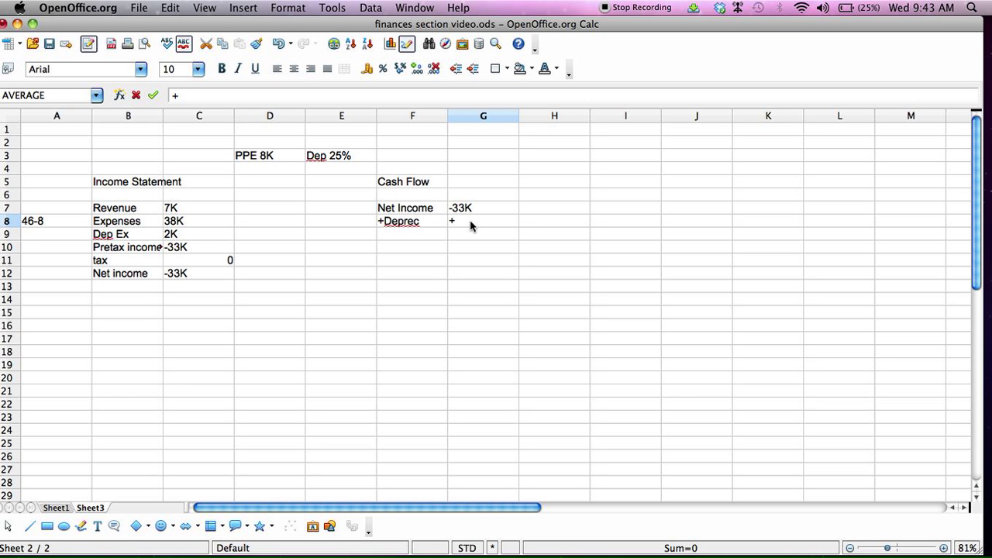
key("BackSpace")
type("2K")
left_click(426, 236)
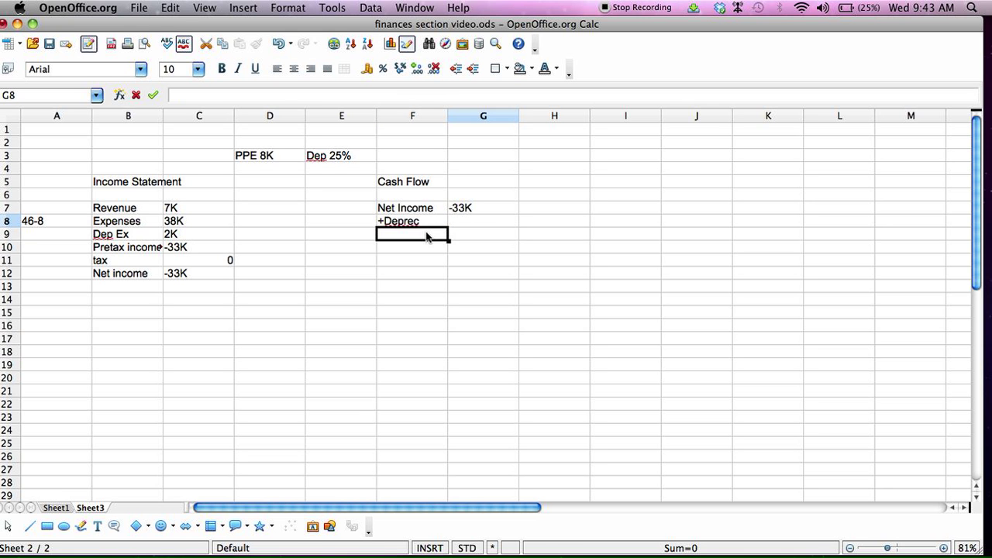
Step: Record the equipment spending in the cash flow, with the label "PPE Ex" in F10 and -8K in G10
left_click(423, 250)
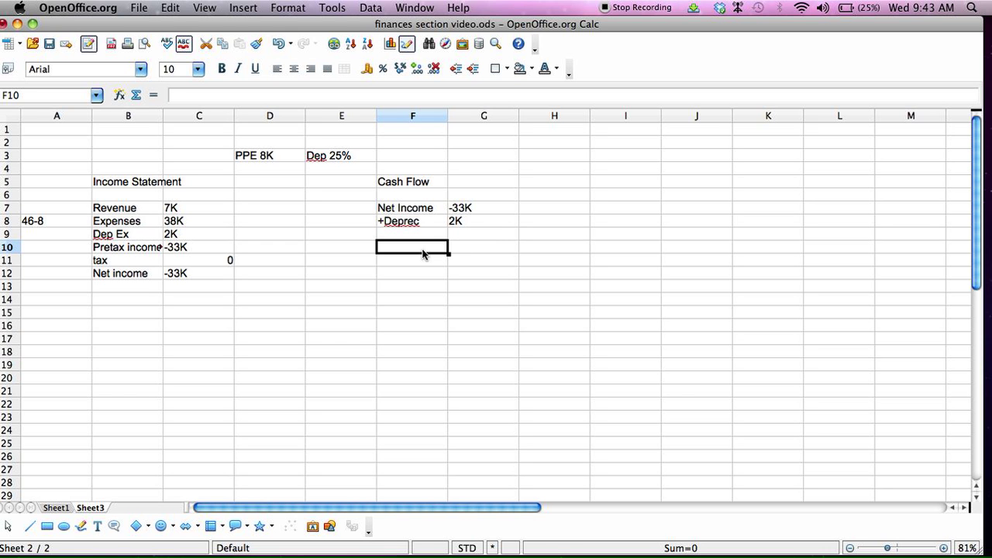
type("PPE Ex")
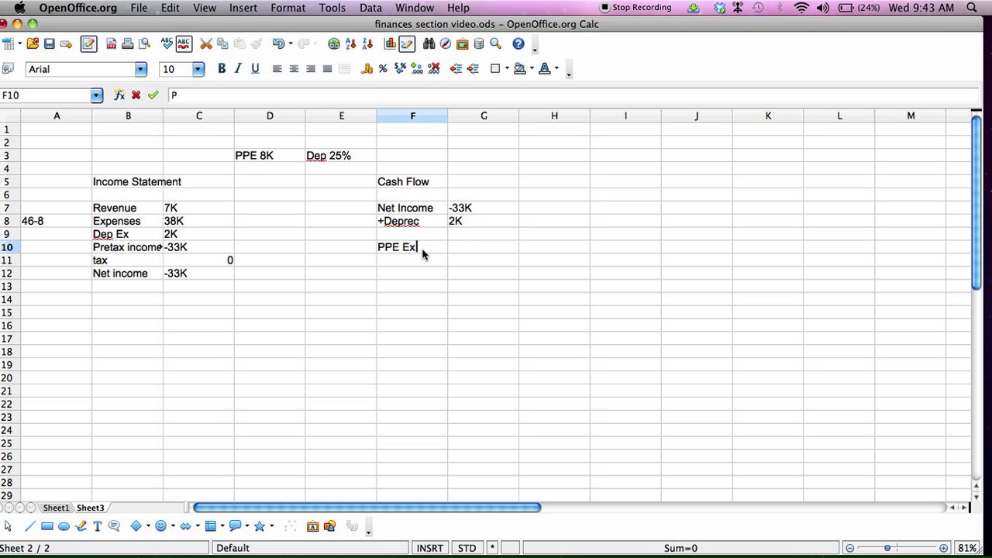
key("Tab")
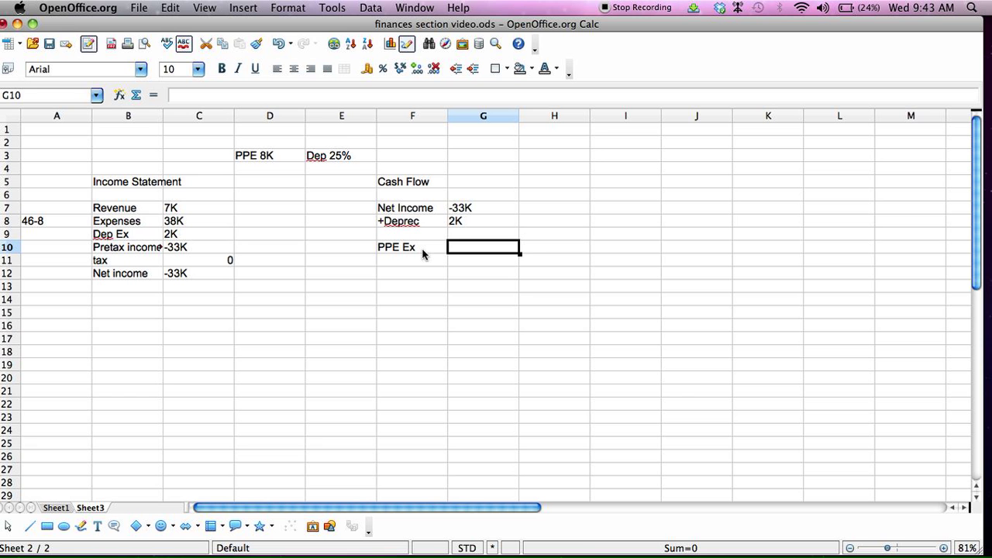
type("-8K")
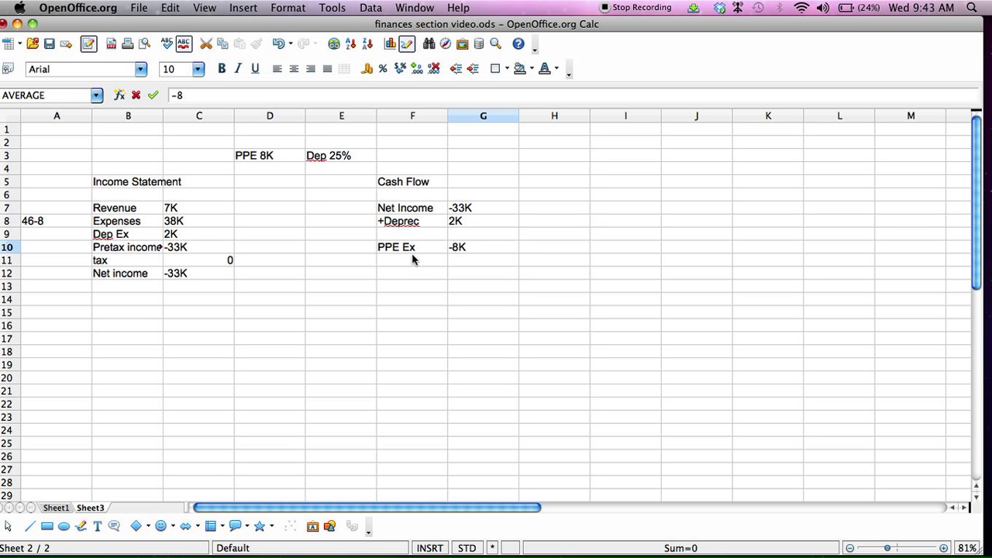
Step: Add the financing line to the cash flow, with the label "Equity Financing" in F12 and 55K in G12
left_click(403, 275)
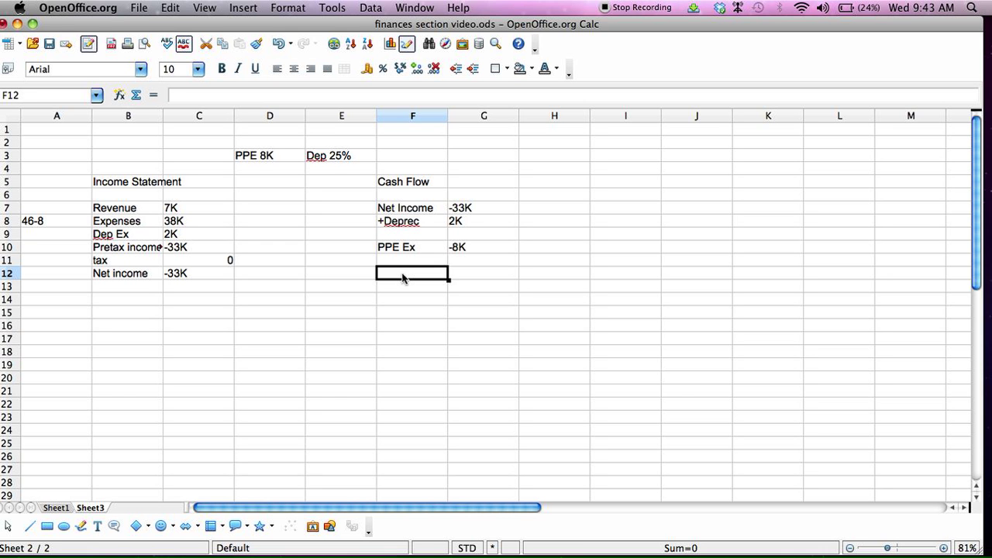
type("Eq")
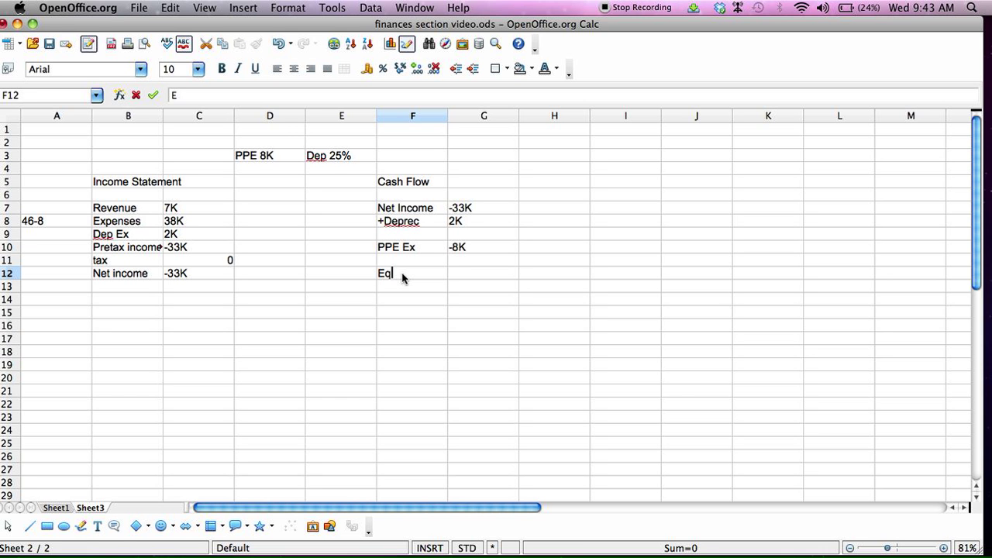
type("uity Financing")
key("Tab")
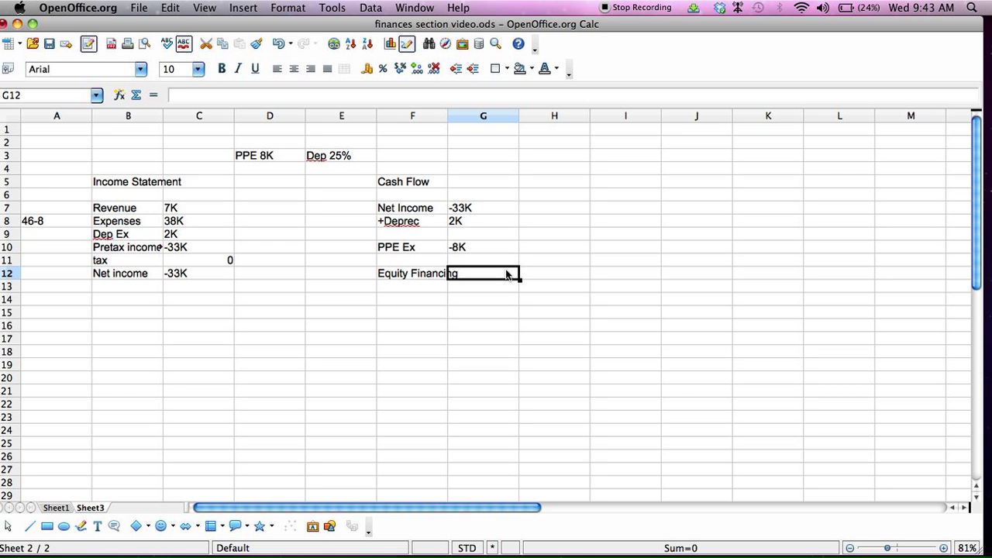
type("55K")
Step: Enter the opening cash balance, with the label "Cash Start" in F14 and 0K in G14
left_click(414, 301)
type("Cash Start")
key("Tab")
type("0K")
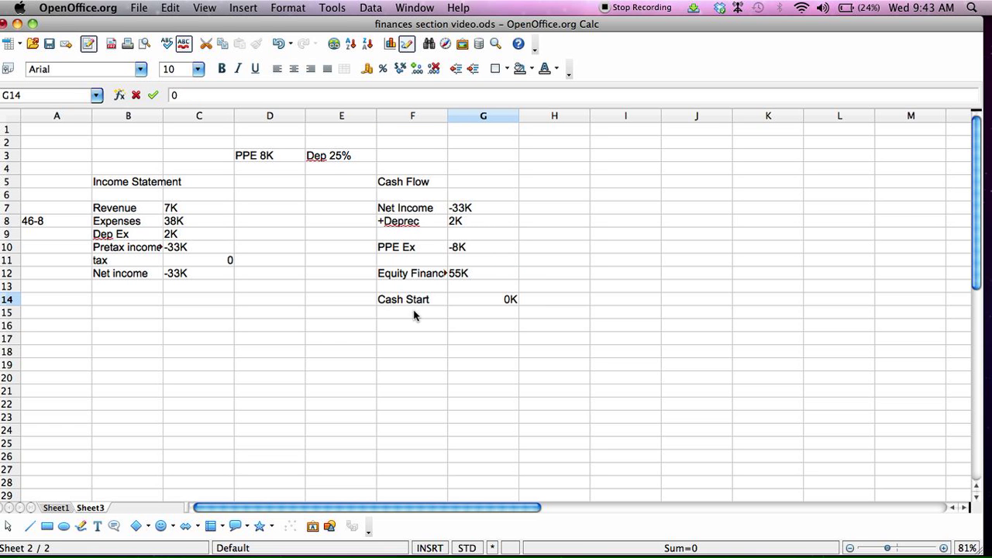
Step: Enter the closing cash balance, with the label "Cash End" in F15 and 16K in G15
key("Return")
type("Cash End")
key("Tab")
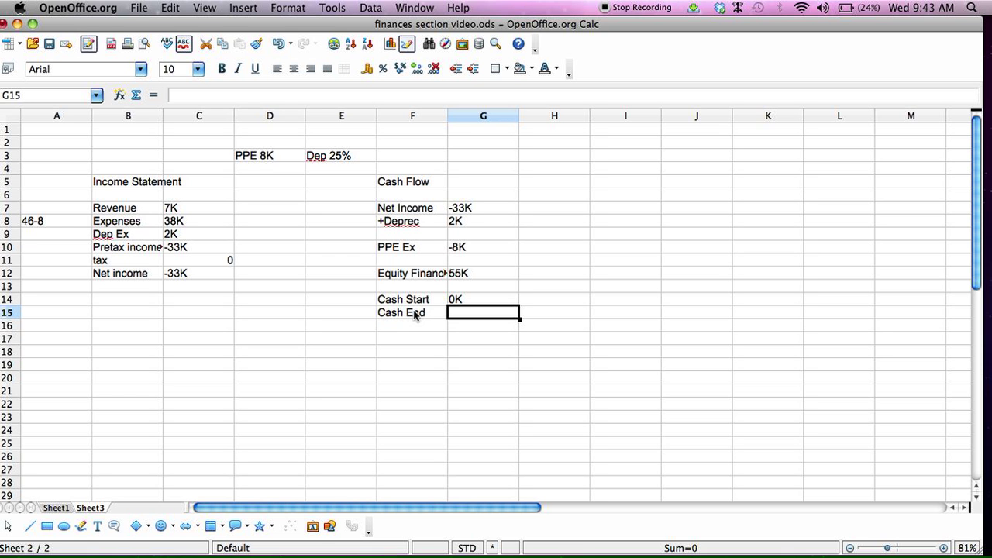
type("16")
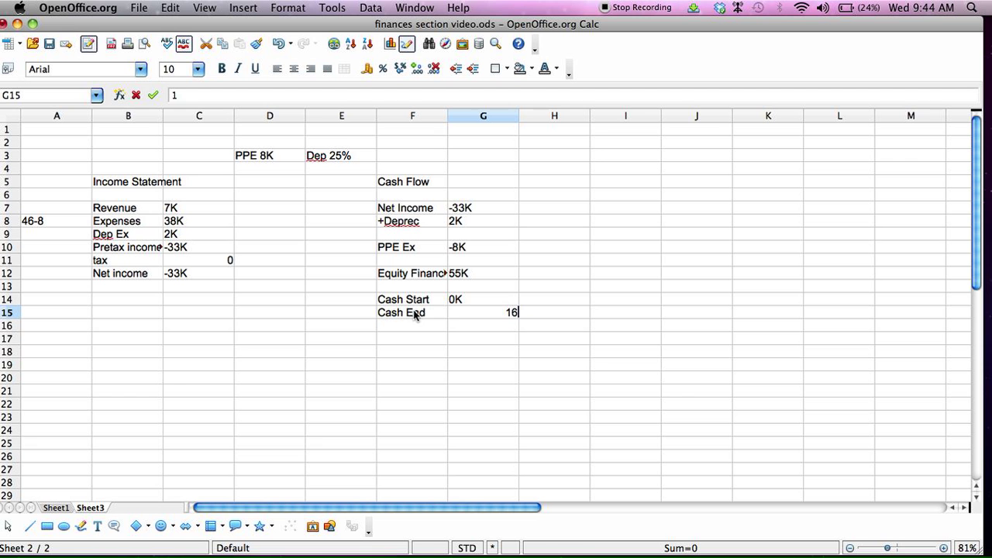
type("K")
key("Tab")
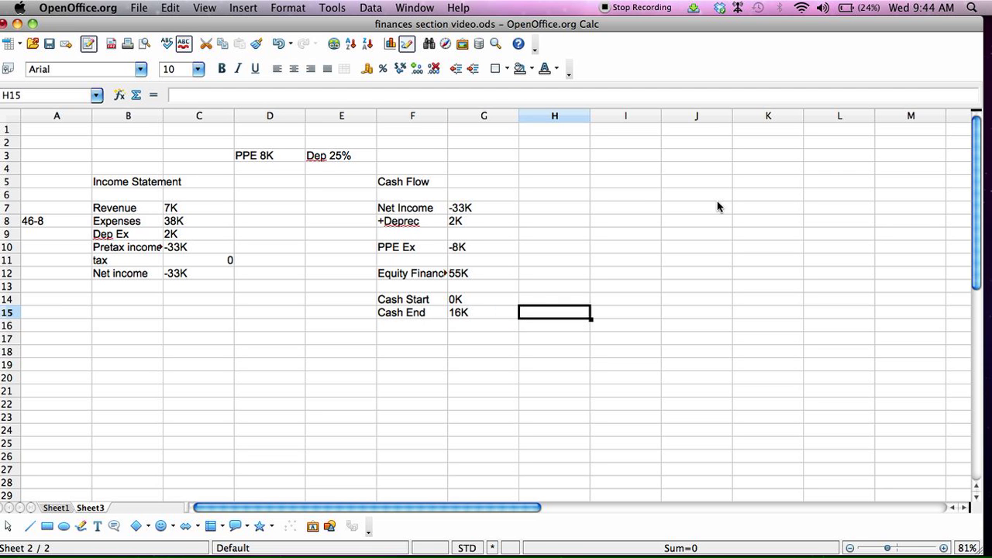
Step: Enter the heading "Balance Sheet" in I5, level with the other two statement headings
left_click(641, 183)
type("bALA")
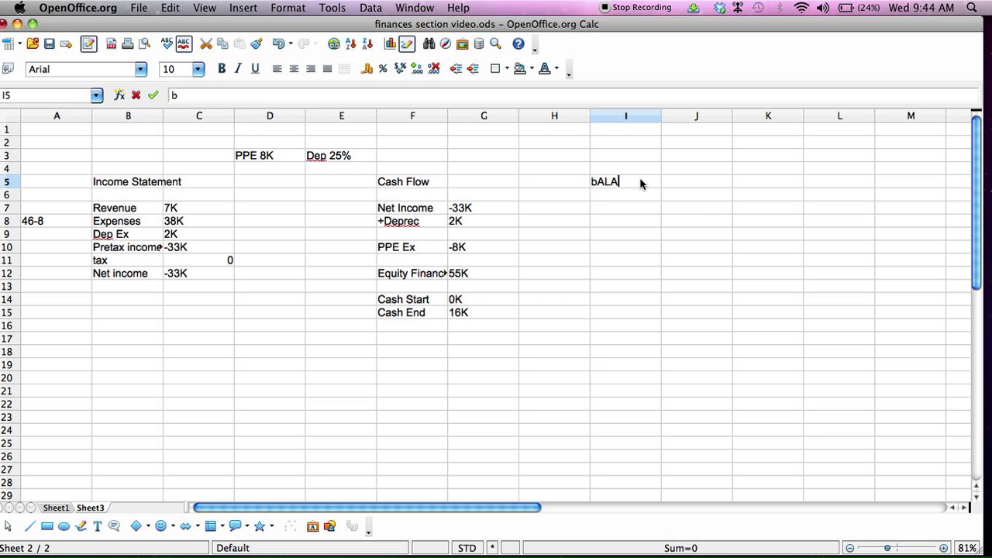
key("BackSpace")
key("BackSpace")
key("BackSpace")
key("BackSpace")
key("Caps_Lock")
type("Balance Sheet")
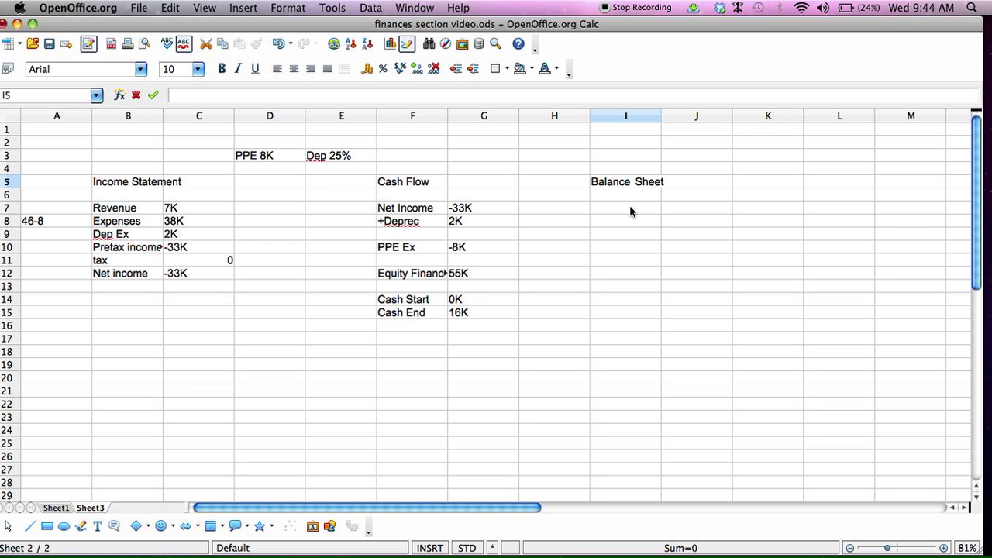
Step: Add the cash line to the balance sheet, with the label "Cash" in I7 and 16K in J7
left_click(629, 209)
type("Cash")
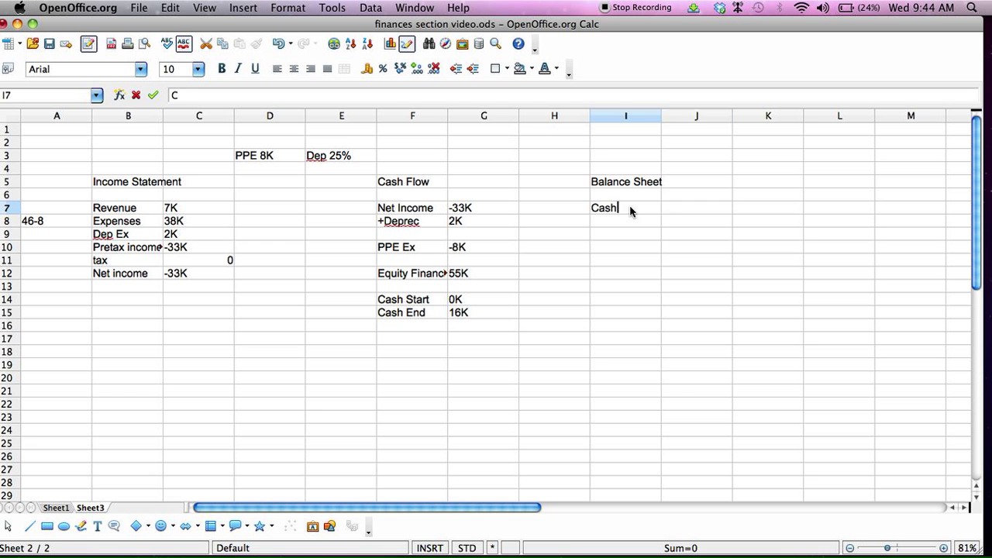
key("Tab")
type("16K")
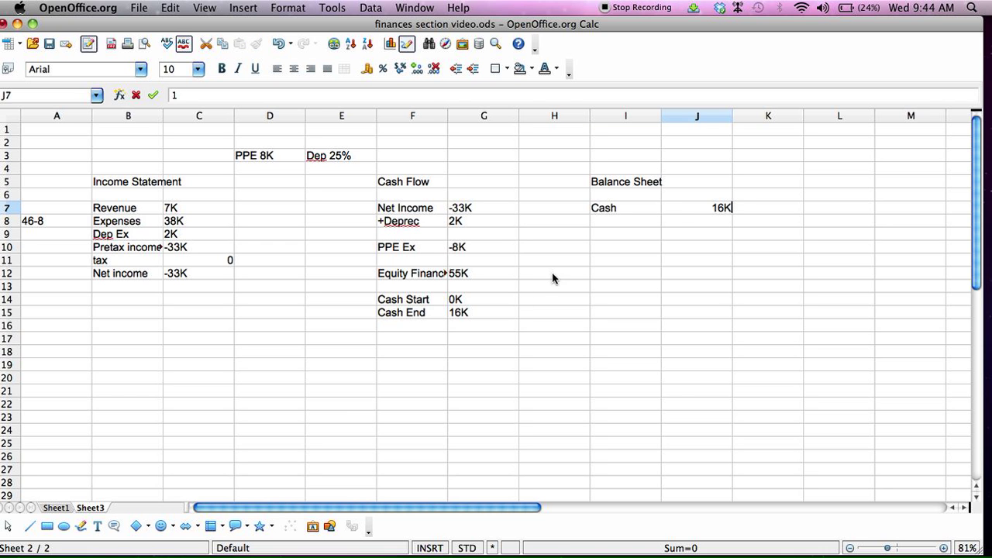
Step: Add the label "PPE" in I8 and 6K in J8, noting the calculation 8-2 in K8 and clearing that note
left_click(643, 222)
type("PPE")
left_click(775, 222)
type("8")
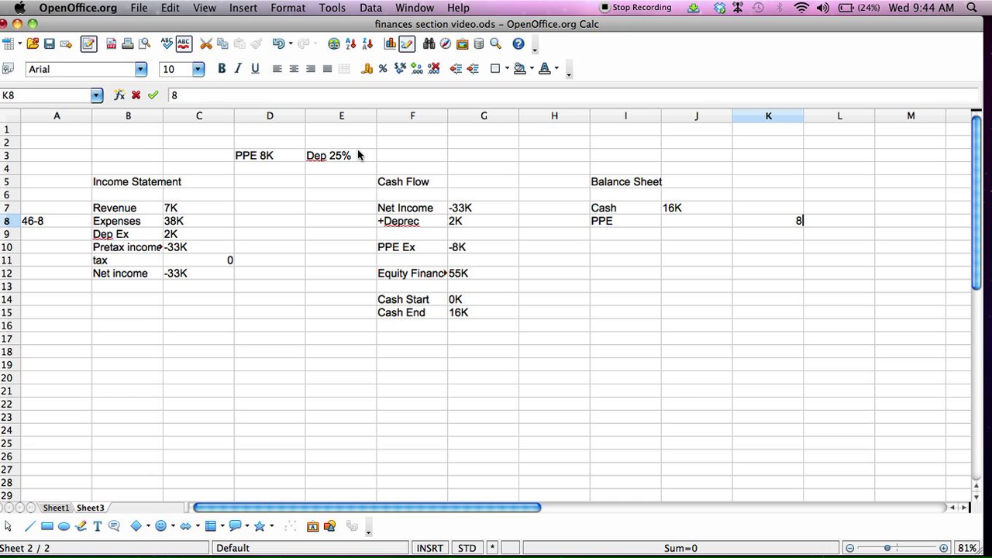
type("-2")
left_click(700, 226)
type("6")
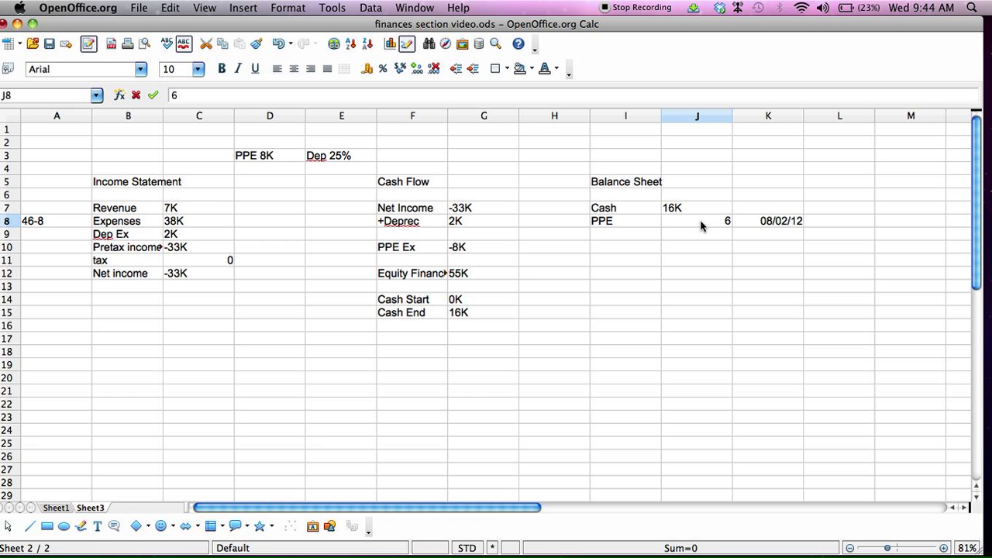
type("K")
left_click(771, 224)
key("Delete")
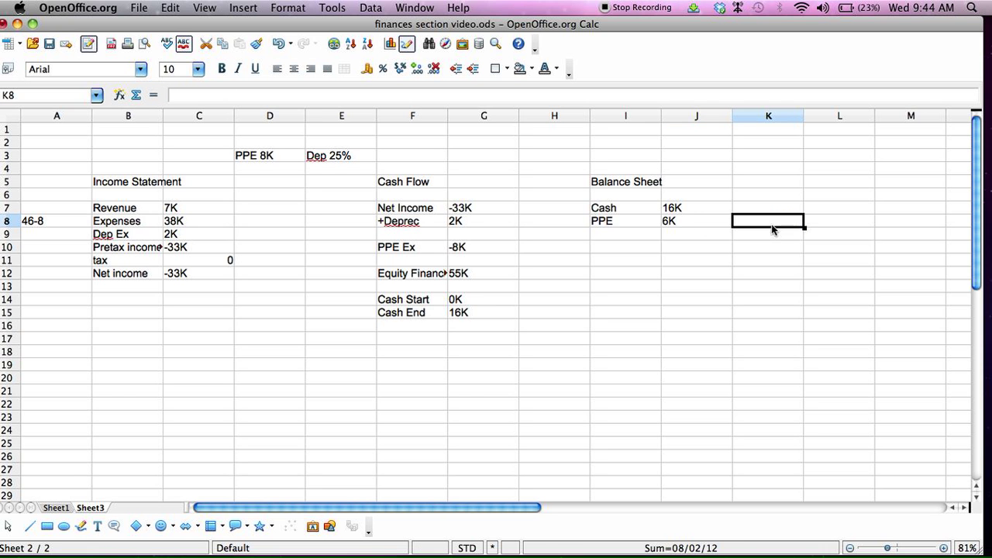
Step: Add the total assets line to the balance sheet, with the bold label "Assets" in I9 and 22K in J9
left_click(614, 239)
key("super+b")
type("Assets")
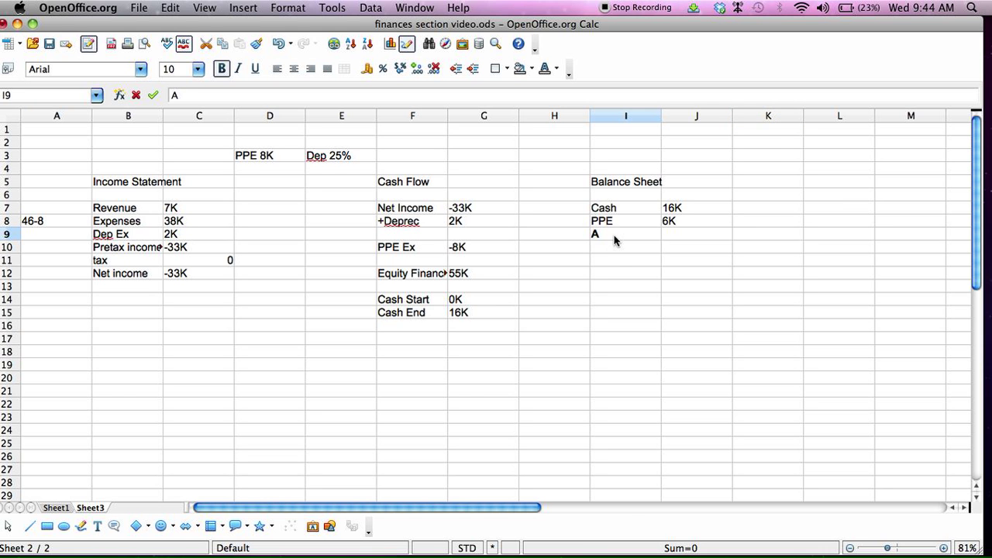
key("Tab")
type("22K")
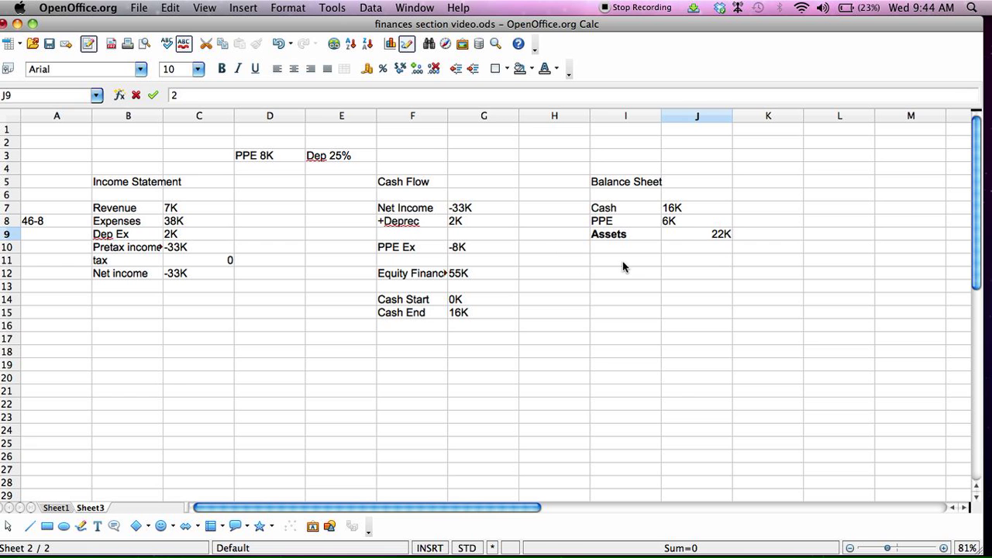
Step: Add the contributed capital line to the balance sheet, with the label "Contri Cap" in I11 and 55K in J11
left_click(629, 265)
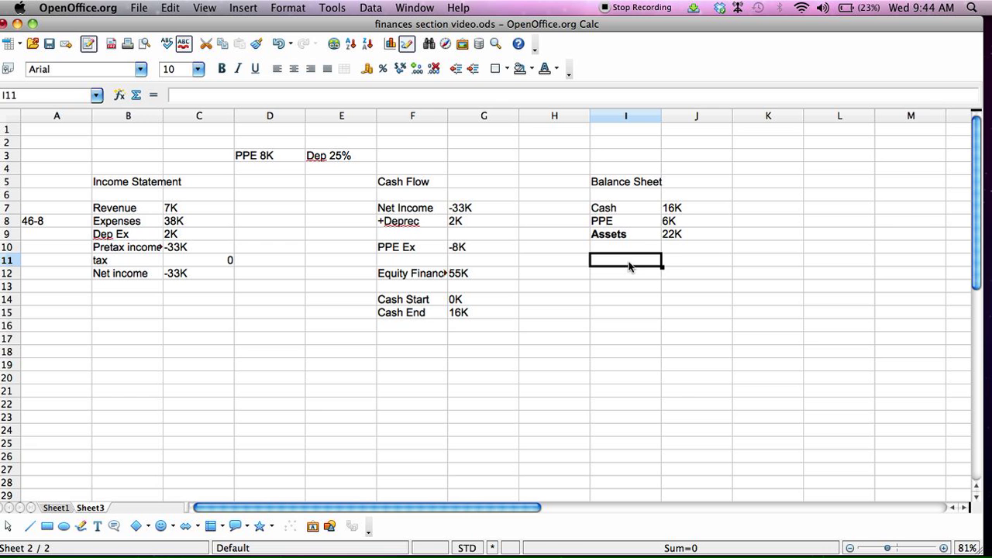
type("Contriu")
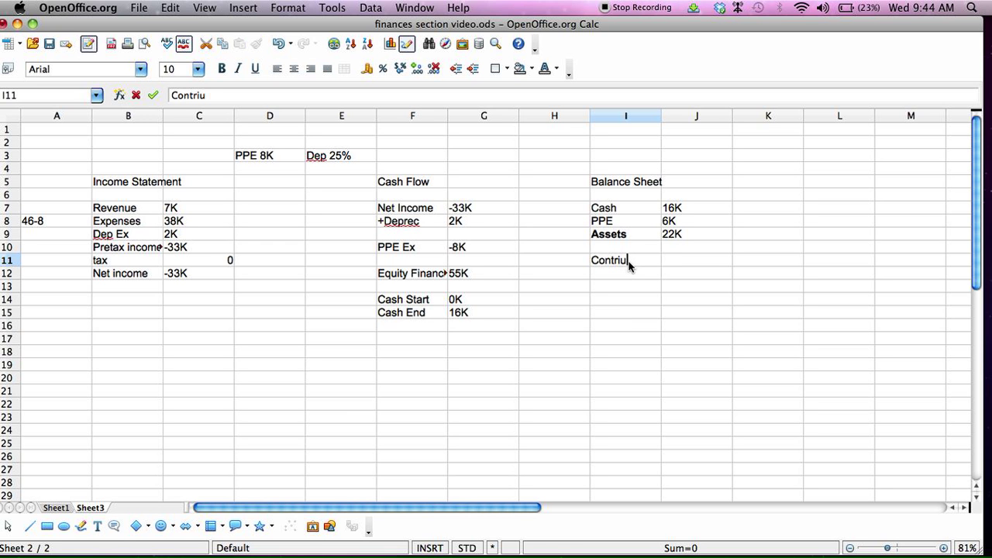
type("Cap")
key("Tab")
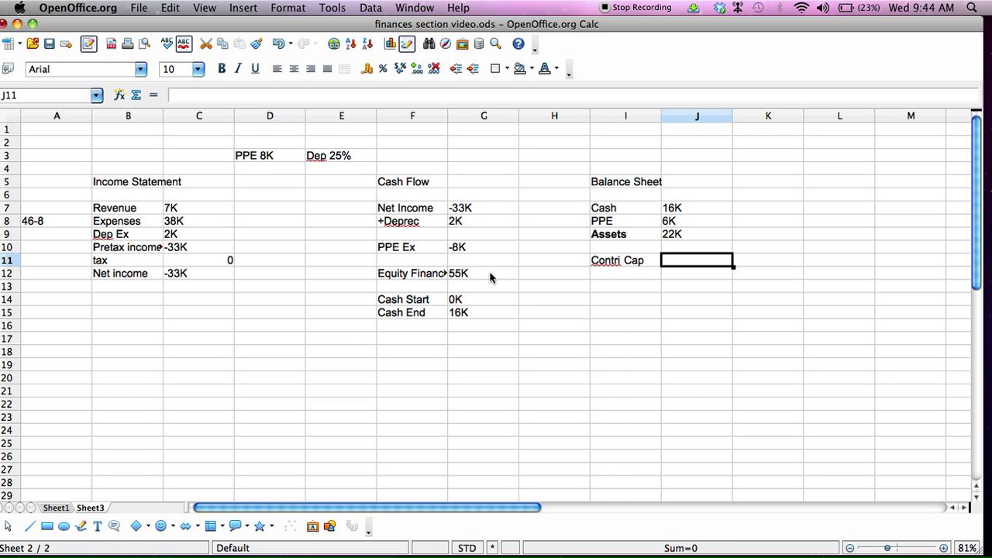
type("55K")
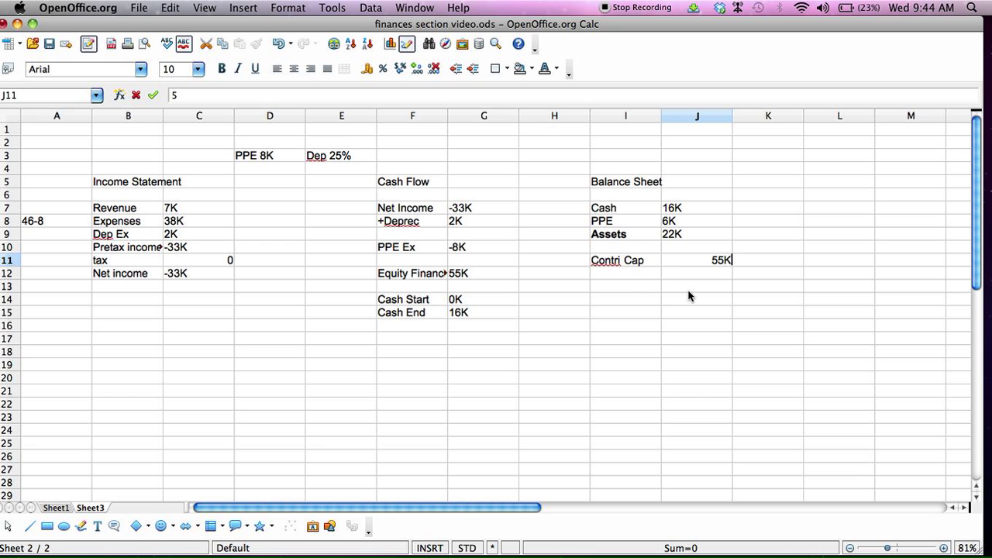
Step: Add the retained earnings line to the balance sheet, with the label "Retained Earnings" in I12 and -33K in J12
left_click(629, 274)
type("Retai")
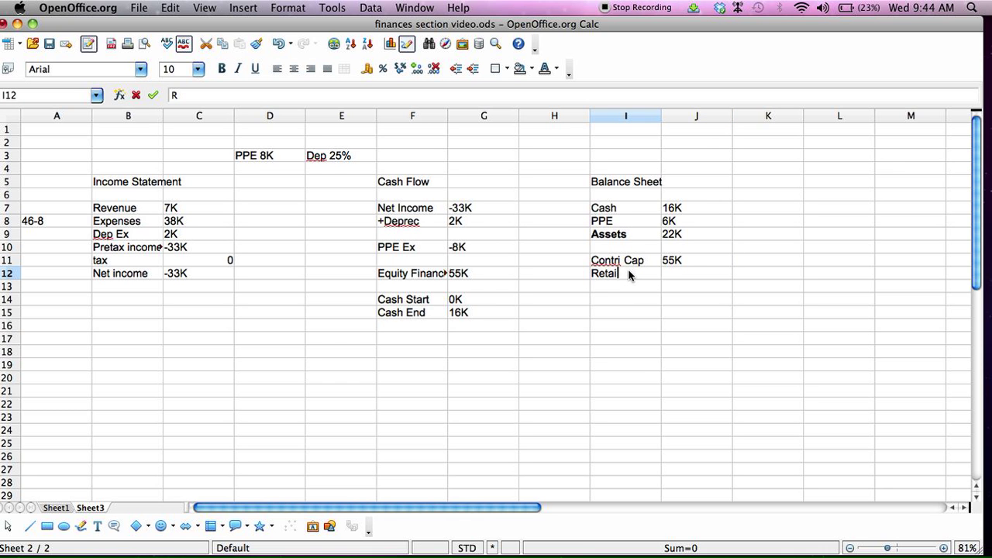
type("ned Earnings")
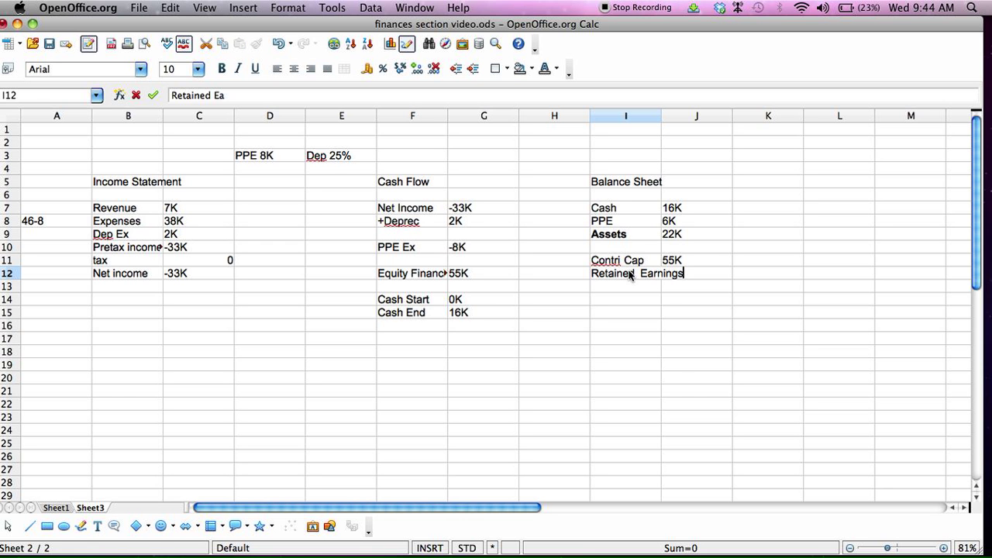
key("Tab")
key("Tab")
left_click(707, 274)
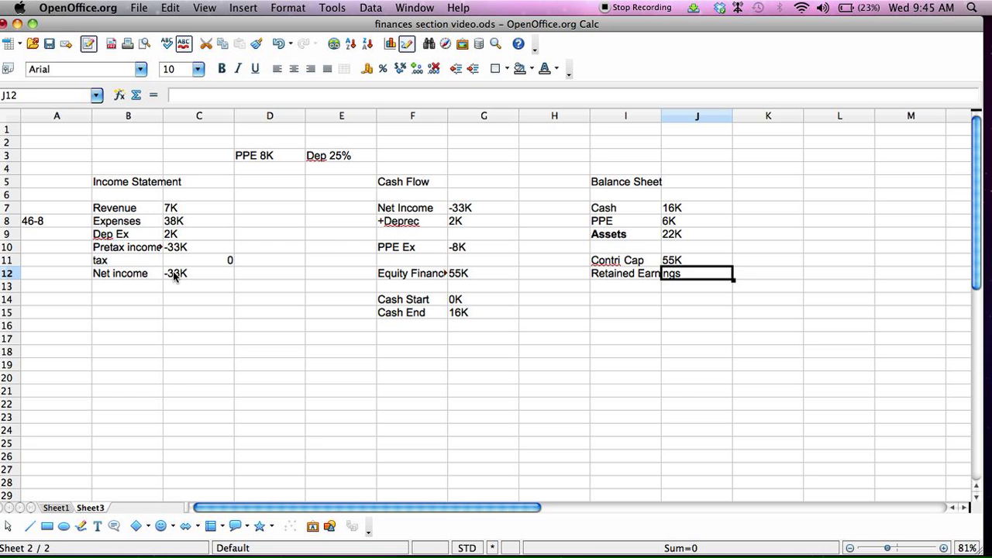
type("-33K")
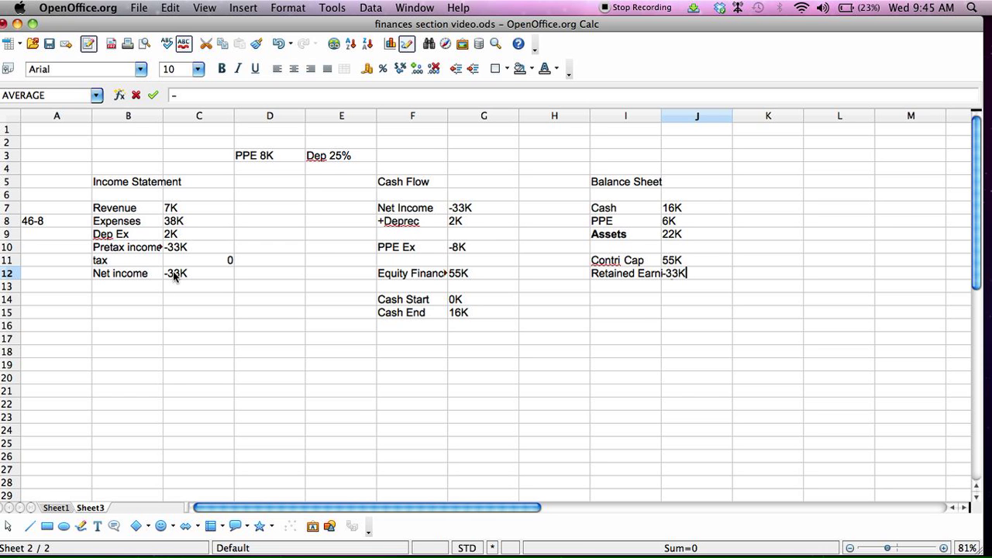
Step: Add the total liabilities and owners' equity line, with the bold label "Liab _ OE" in I13 and 22K in J13
left_click(609, 288)
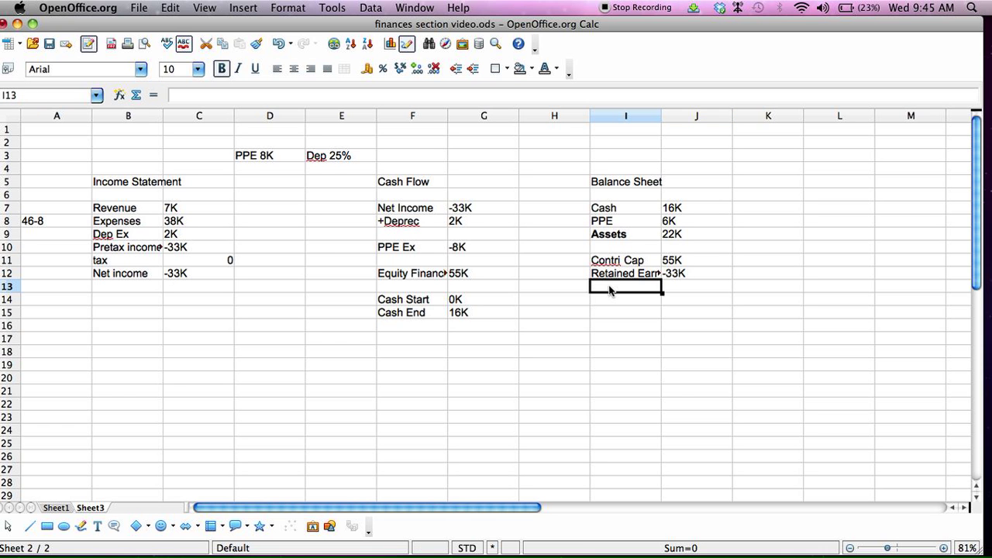
type("Liab ")
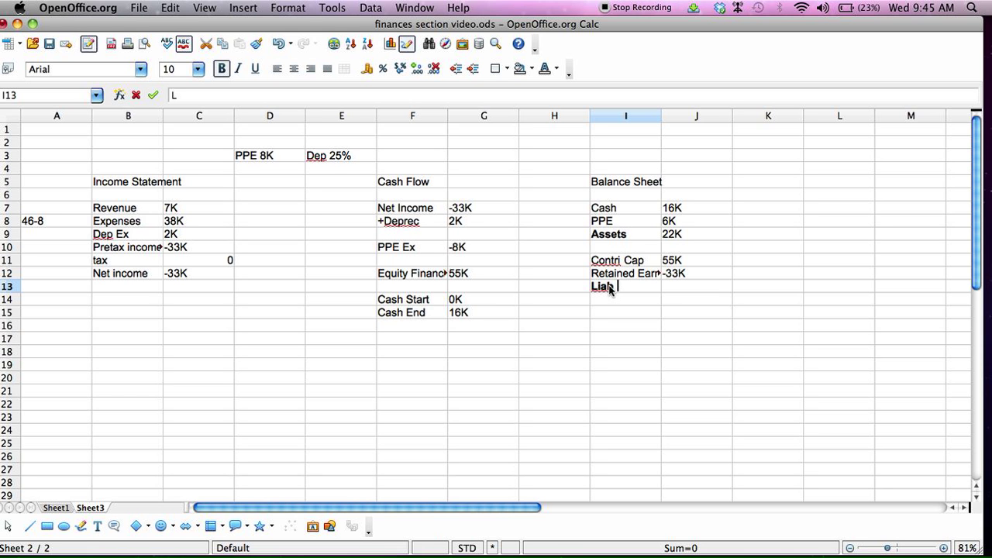
type("_ OE")
key("Tab")
type("22K")
left_click(742, 300)
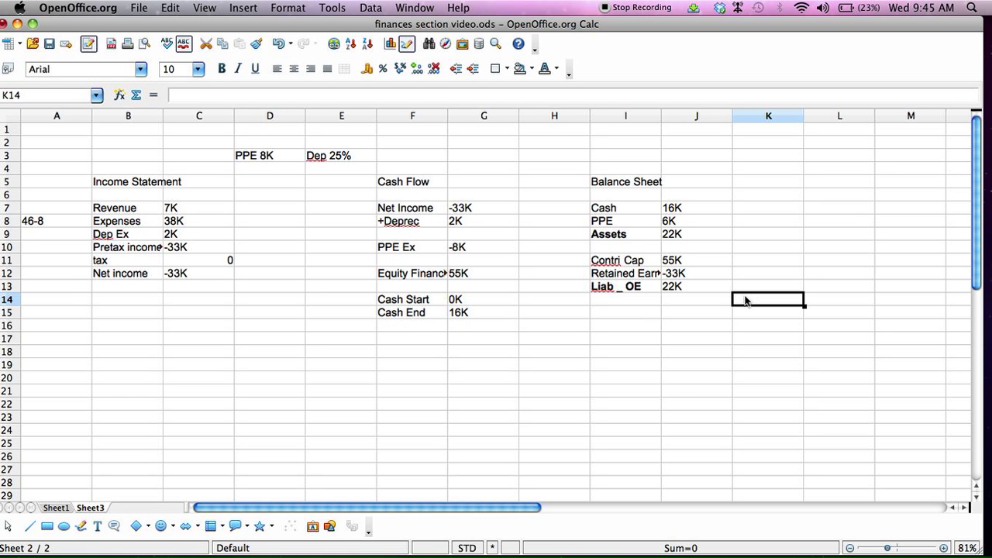